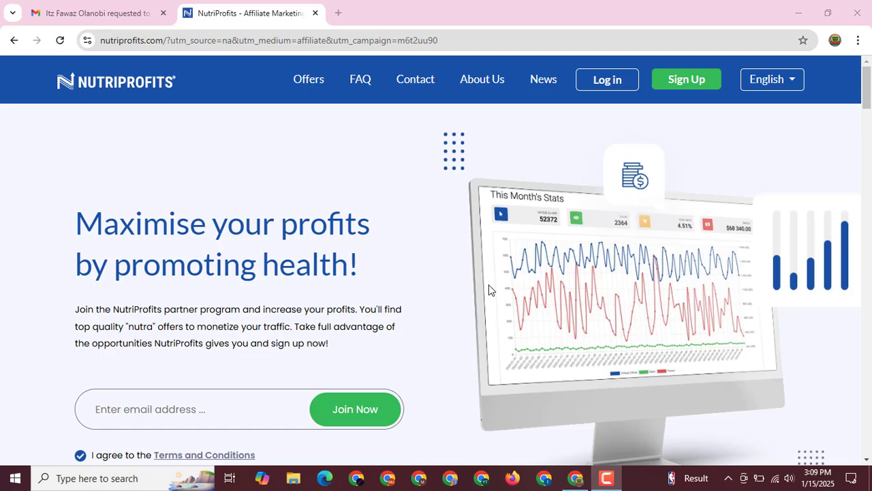
# - Scroll up and down through the NutriProfits landing page
pyautogui.scroll(-3, 175, 284)
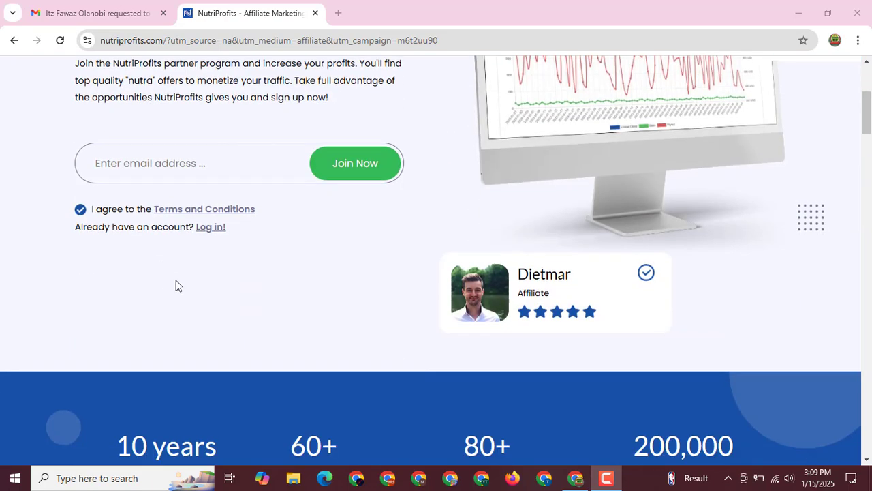
pyautogui.scroll(3, 175, 284)
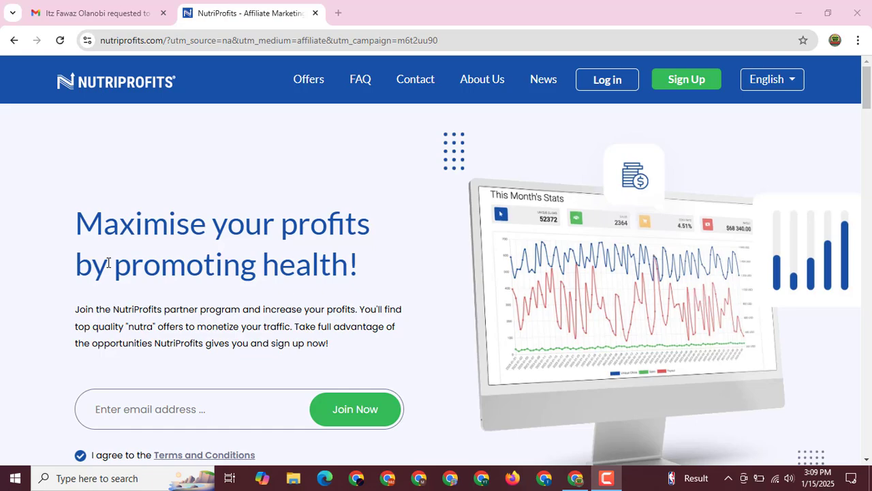
pyautogui.scroll(-5, 164, 209)
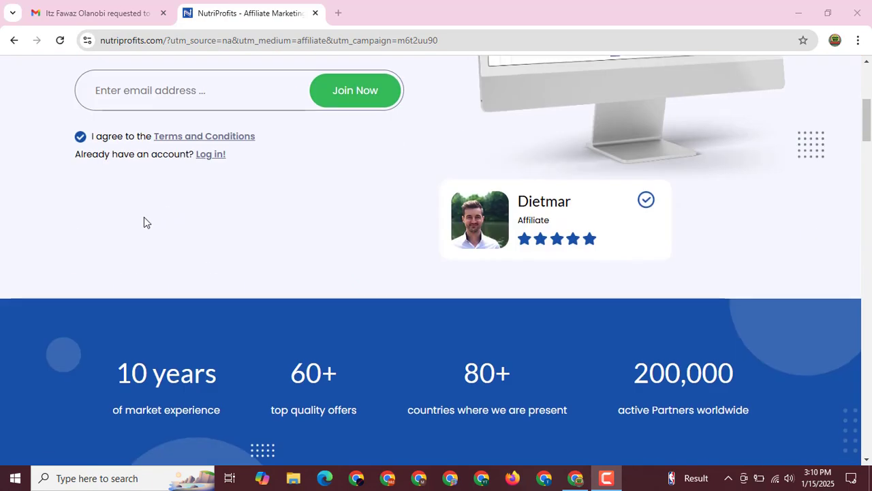
pyautogui.scroll(5, 143, 217)
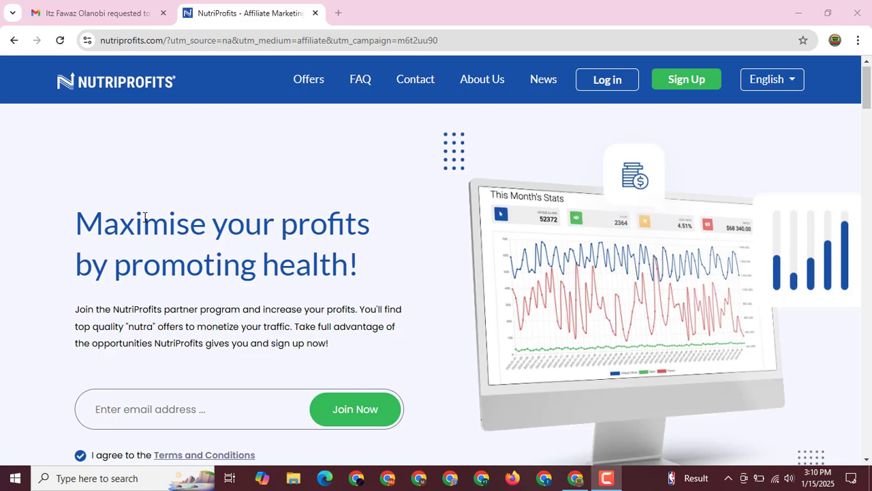
pyautogui.scroll(-2, 130, 254)
pyautogui.scroll(2, 133, 257)
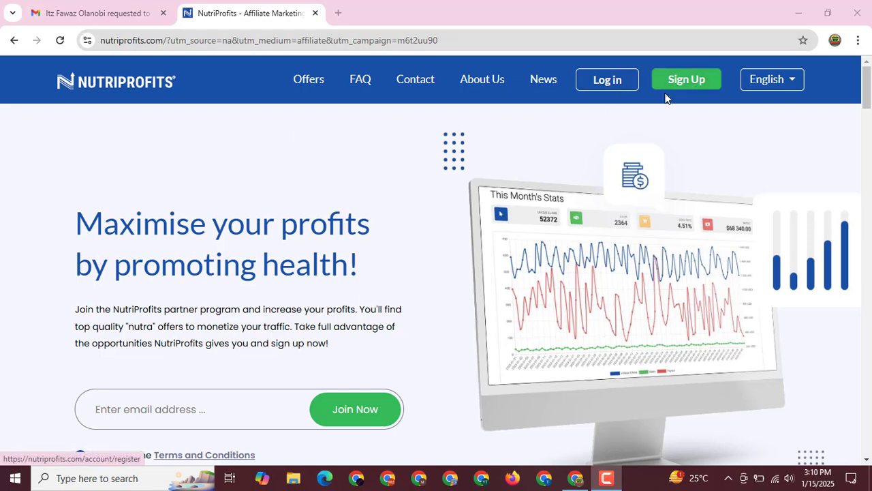
# - Open Sign Up and look over the empty Create Your Account form
pyautogui.click(682, 79)
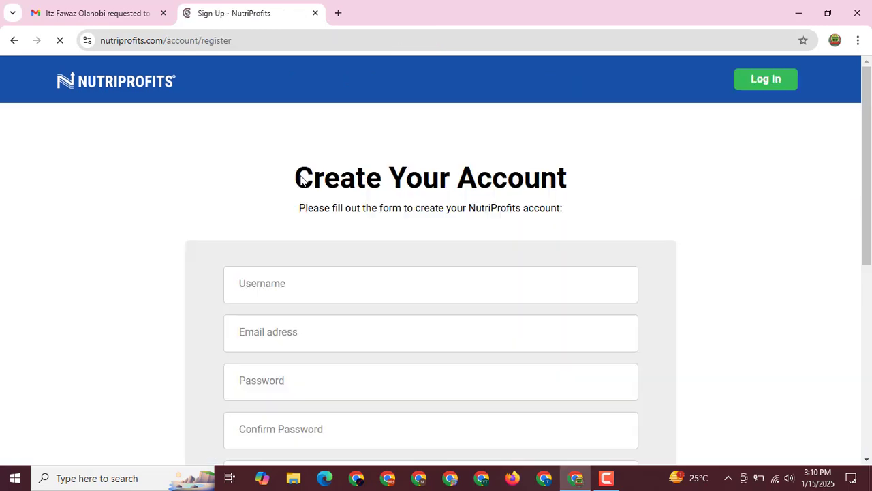
pyautogui.scroll(-2, 214, 232)
pyautogui.scroll(-5, 188, 247)
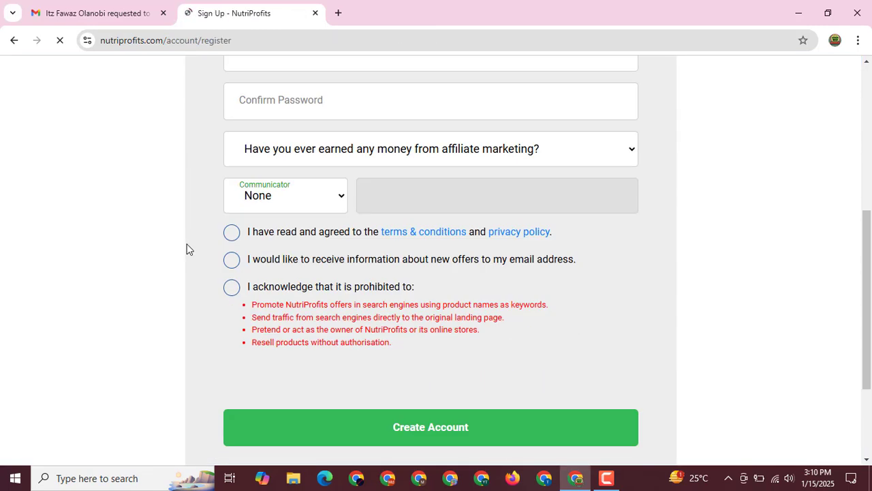
pyautogui.scroll(4, 188, 247)
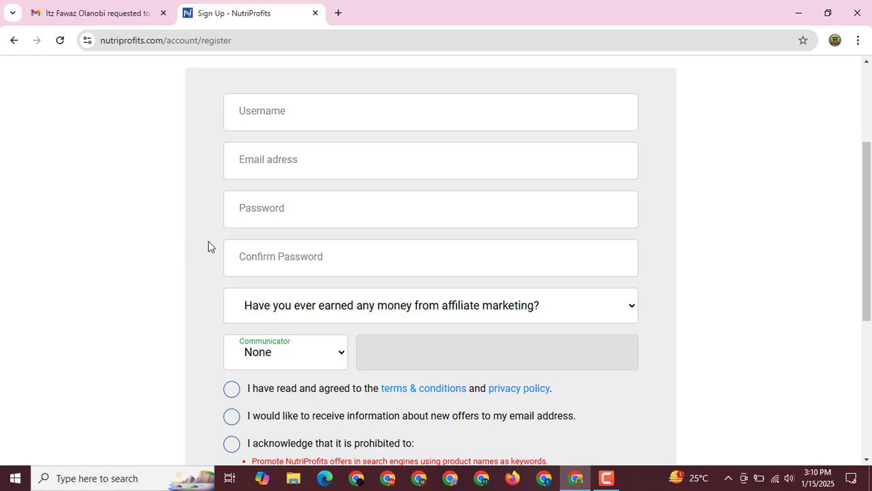
pyautogui.scroll(2, 196, 299)
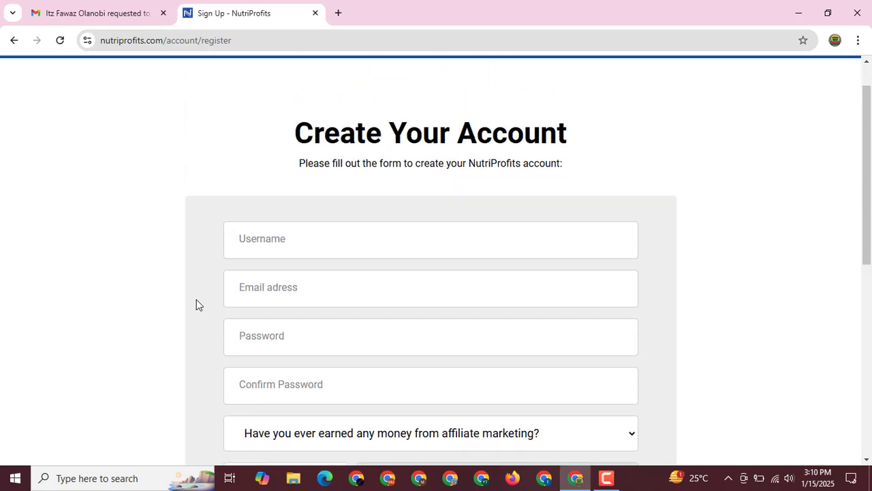
pyautogui.scroll(-1, 196, 299)
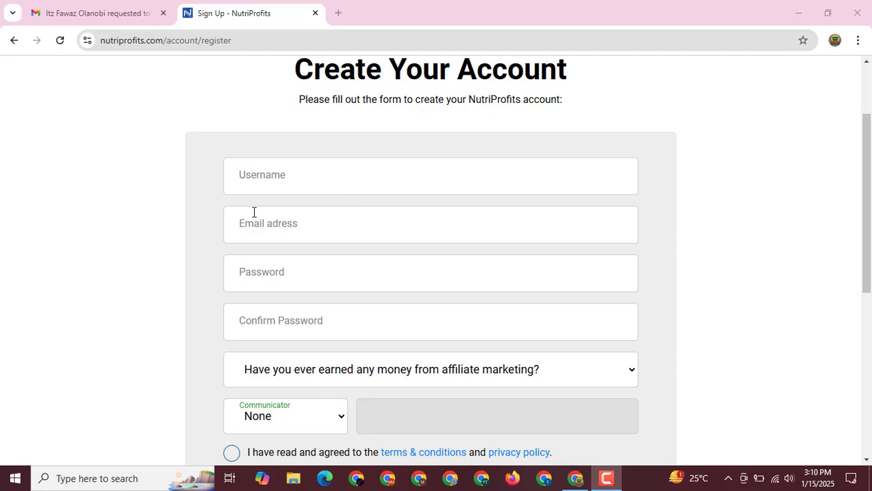
# - Enter a username, correcting a typo, then paste the saved e-mail address into Email
pyautogui.click(265, 173)
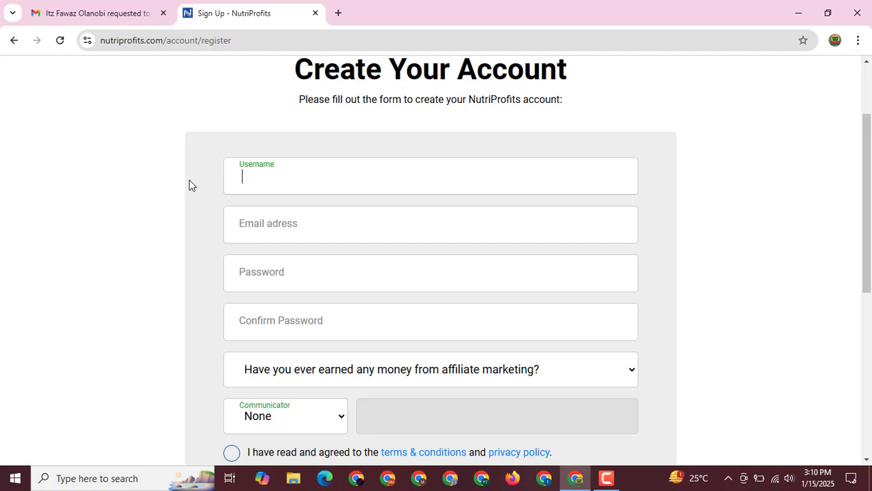
pyautogui.write('bdcpaacadem')
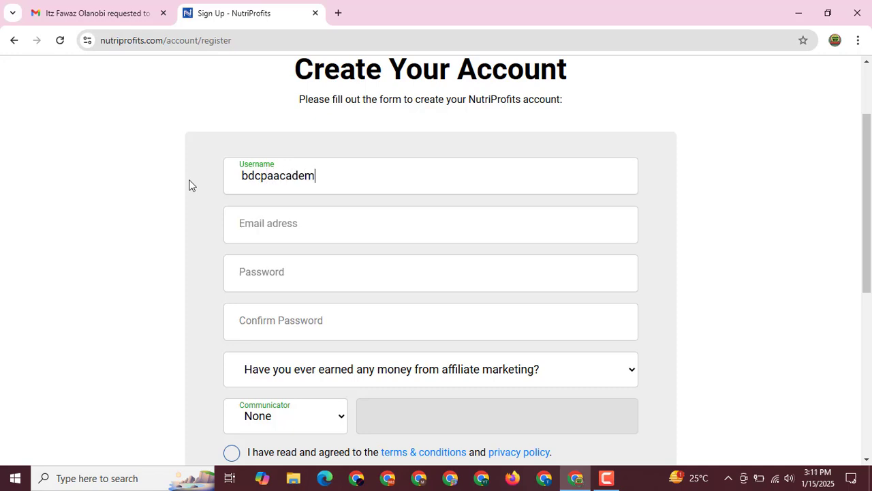
pyautogui.write('y24')
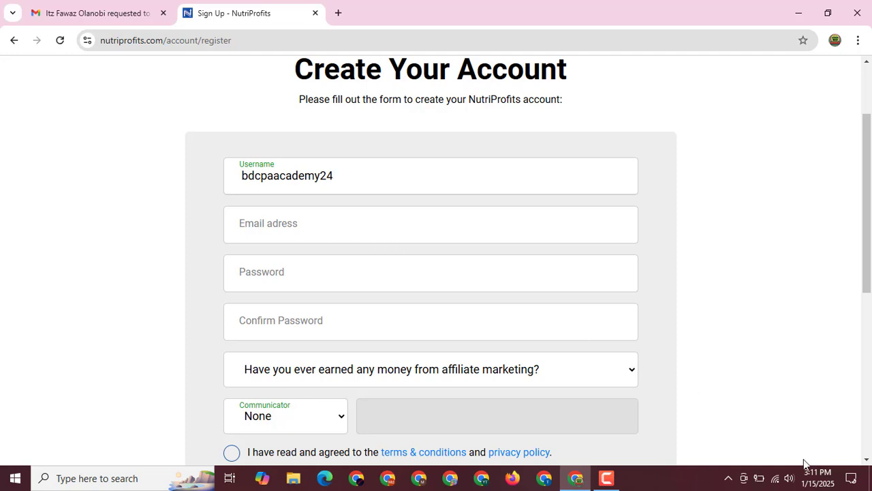
pyautogui.press('Tab')
pyautogui.hotkey('ctrl', 'v')
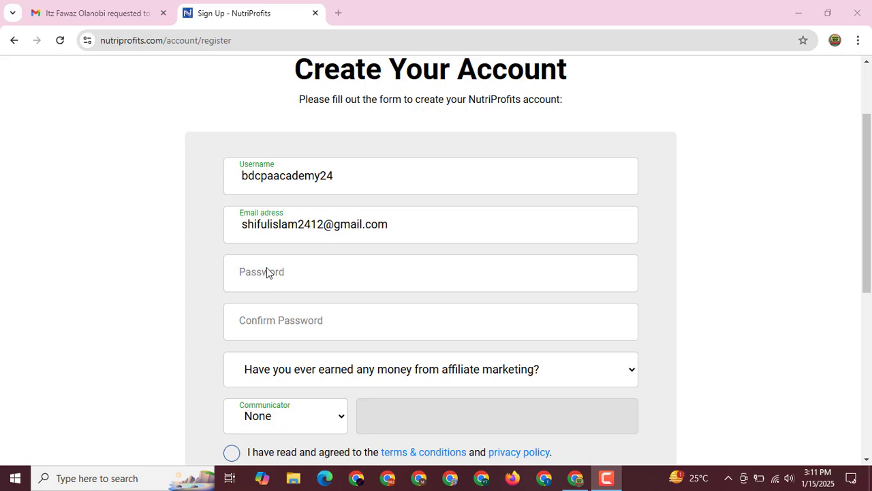
pyautogui.scroll(-1, 774, 387)
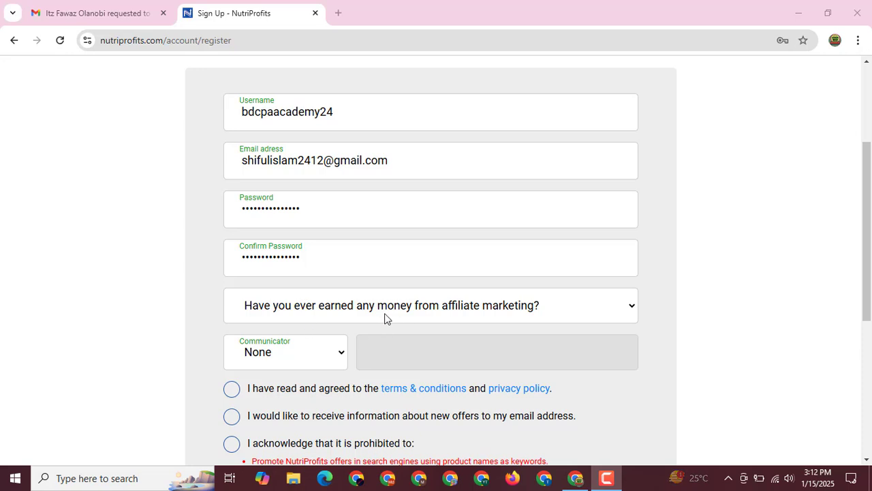
# - Answer Yes to earning affiliate money and No to making over $100,000
pyautogui.click(436, 314)
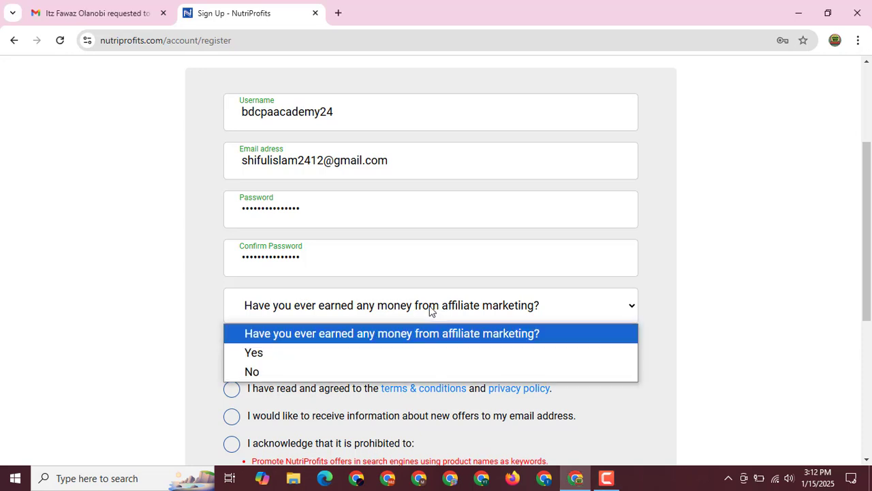
pyautogui.click(258, 353)
pyautogui.scroll(-2, 205, 286)
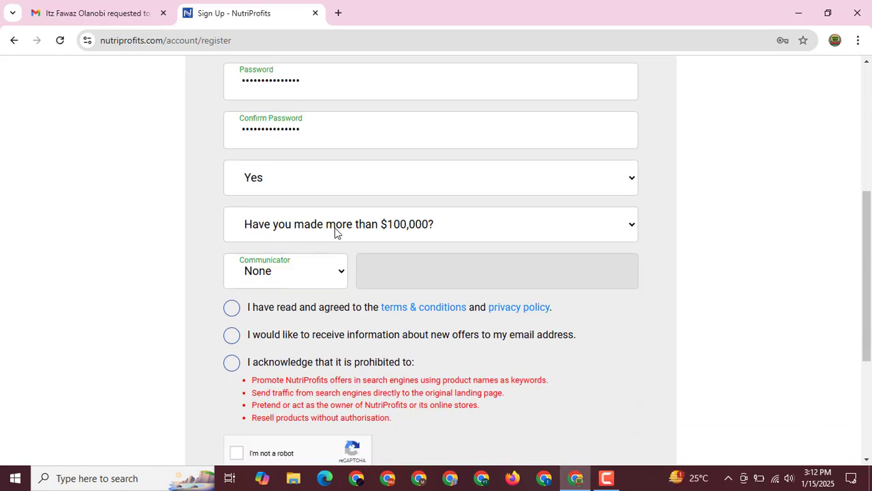
pyautogui.click(335, 230)
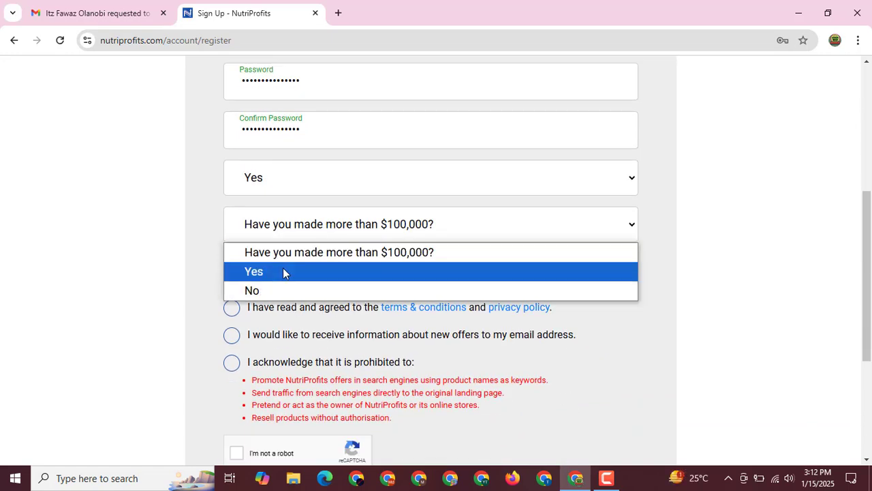
pyautogui.click(280, 290)
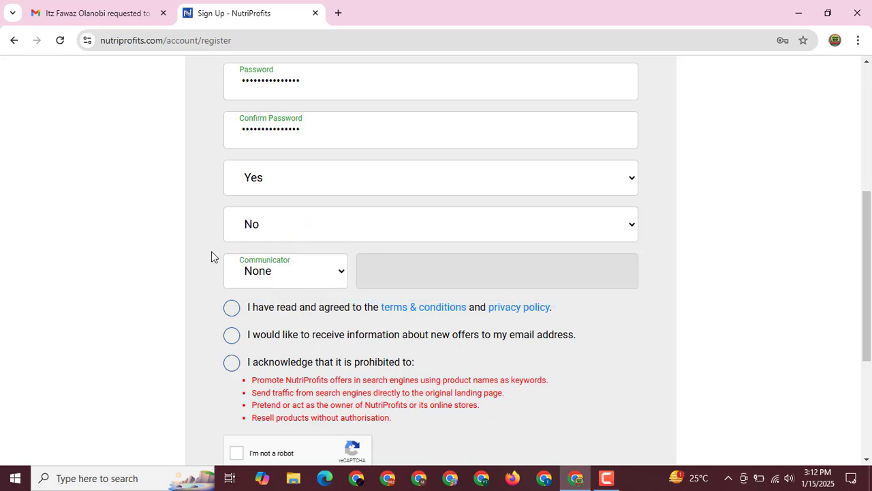
pyautogui.click(304, 230)
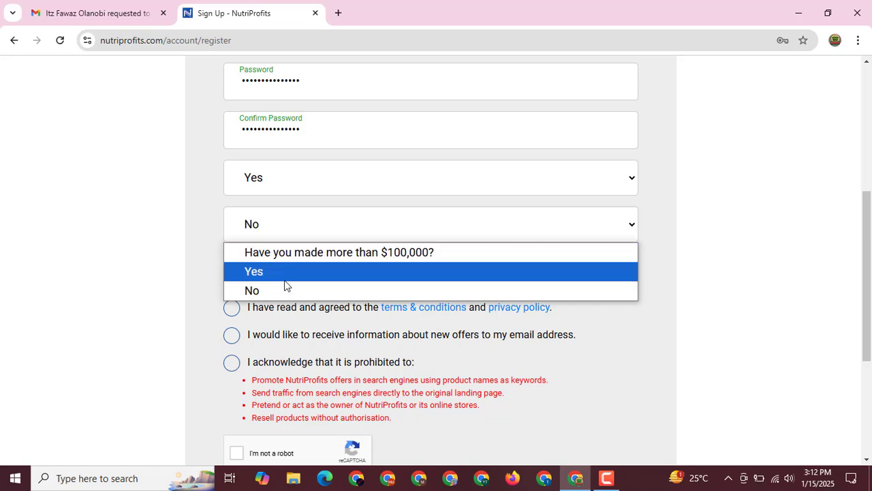
pyautogui.click(262, 291)
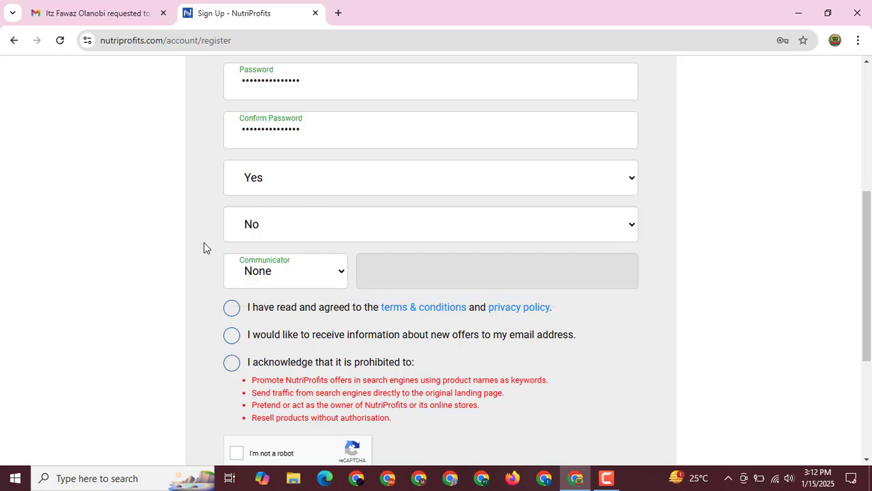
pyautogui.click(297, 279)
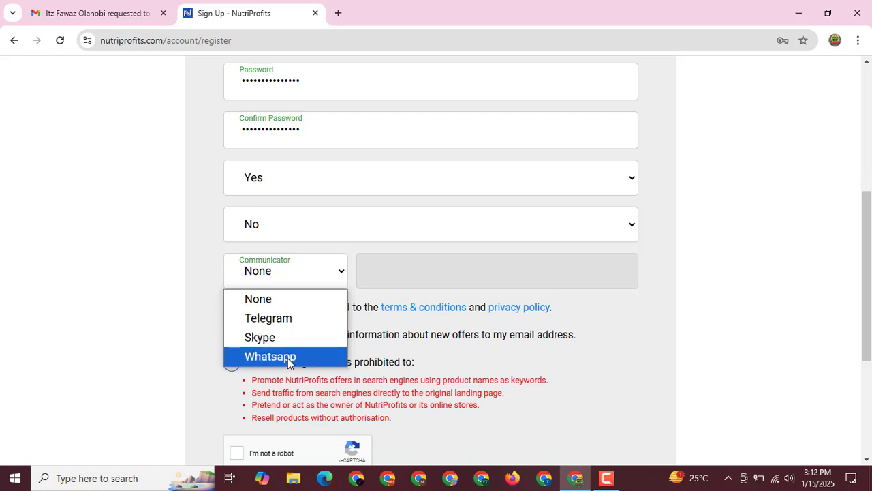
# - Choose Whatsapp as the contact messenger and enter the phone number
pyautogui.click(287, 358)
pyautogui.click(376, 267)
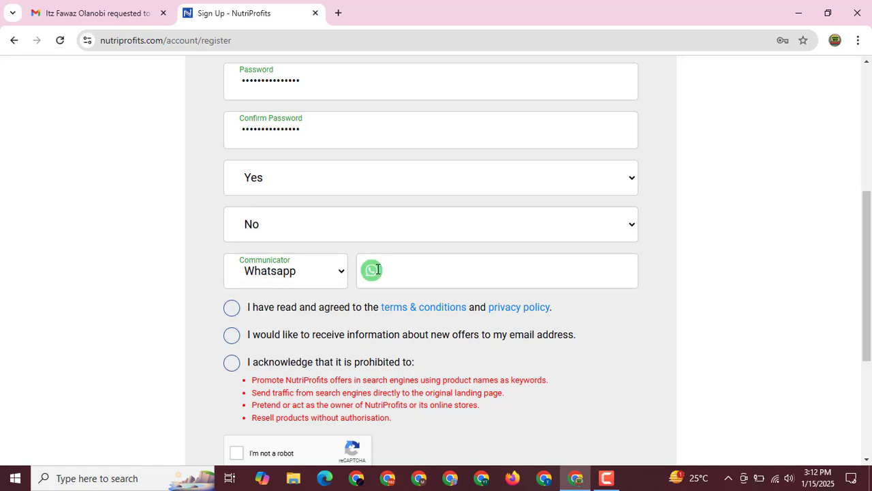
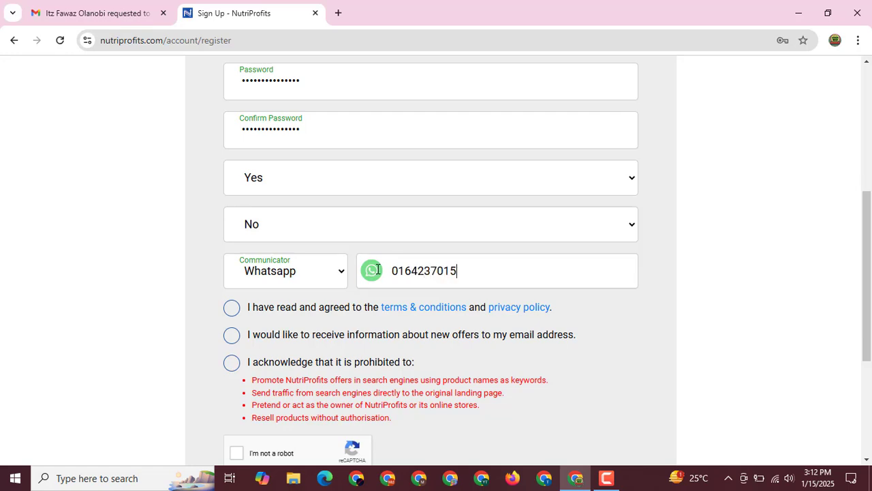
pyautogui.scroll(-2, 266, 255)
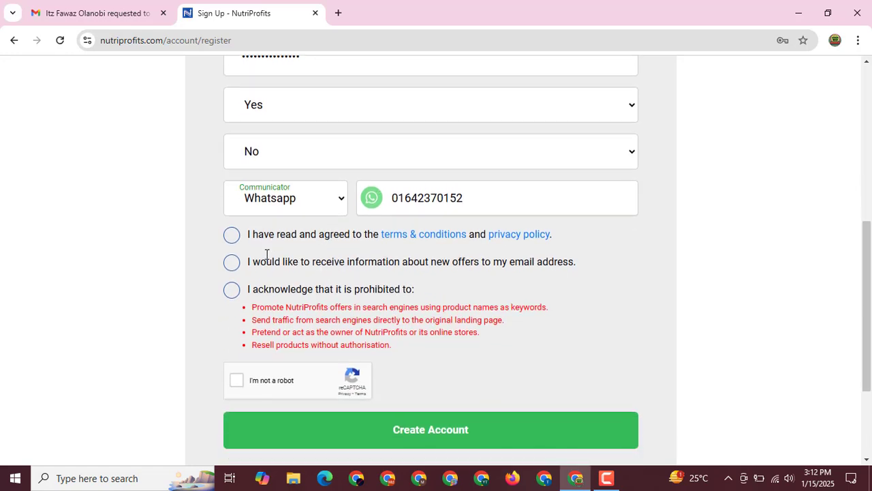
# - Keep Whatsapp selected and prefix the number with the +88 country code
pyautogui.click(299, 154)
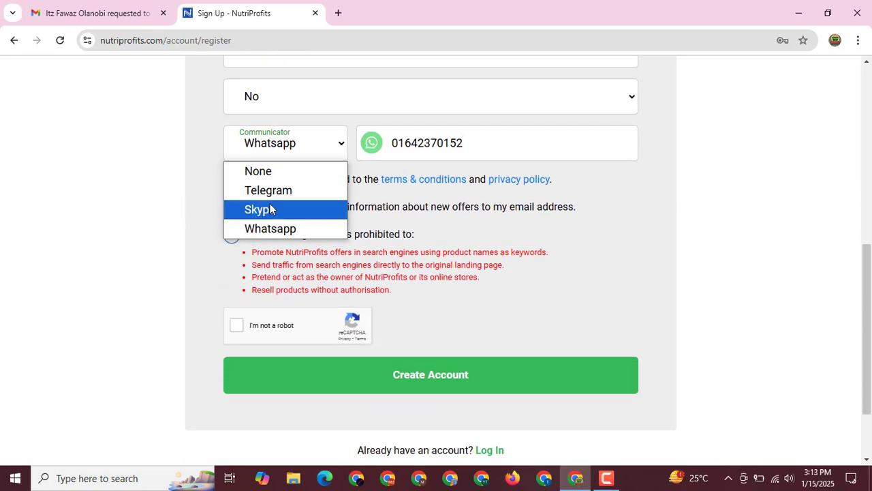
pyautogui.click(209, 179)
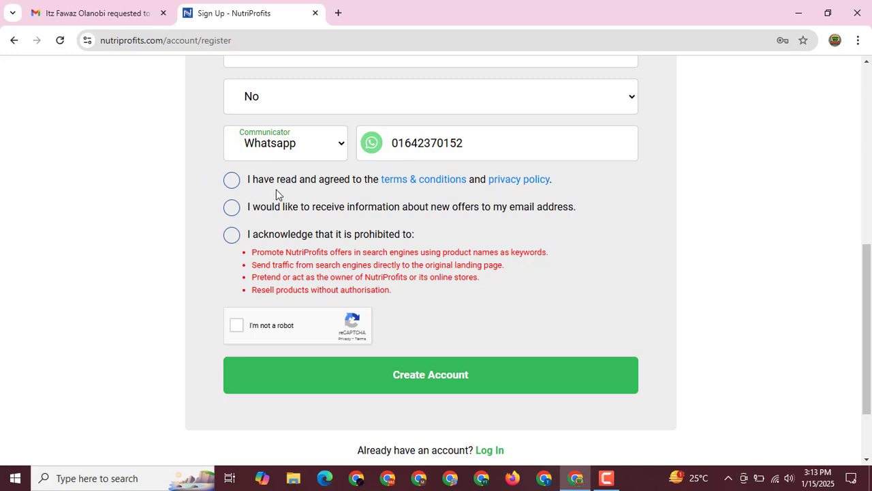
pyautogui.click(393, 140)
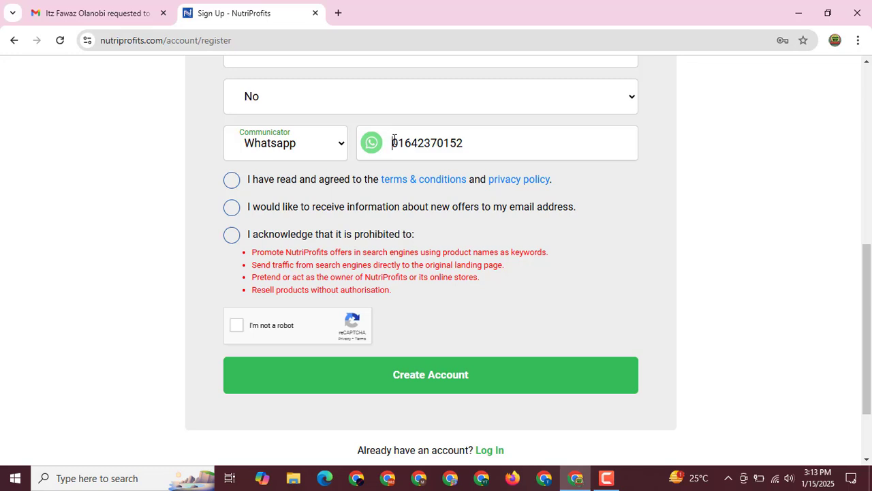
pyautogui.write('+')
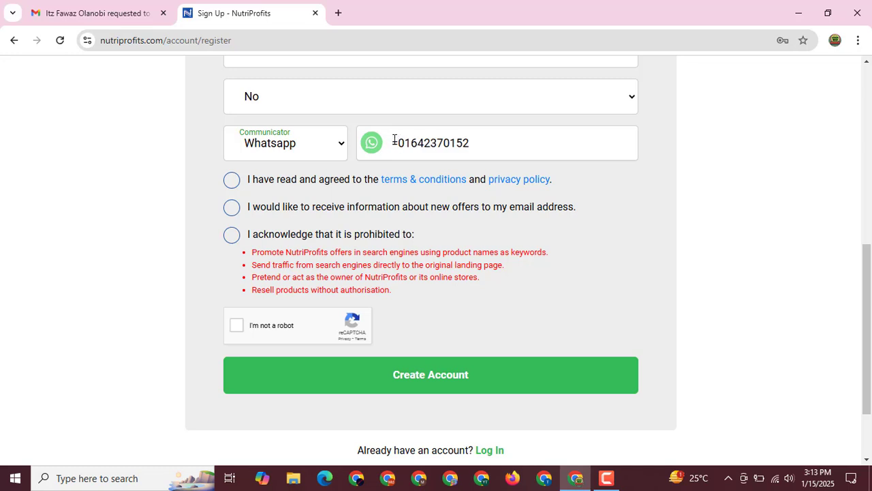
pyautogui.press('BackSpace')
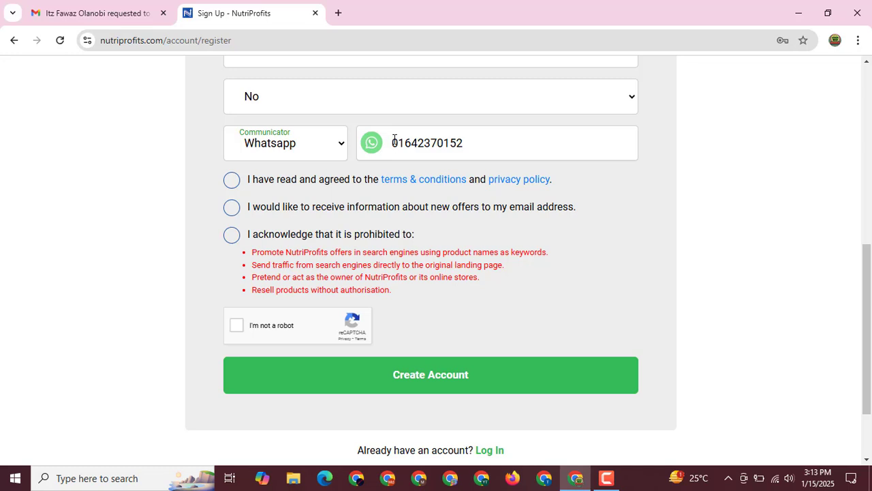
pyautogui.write('+')
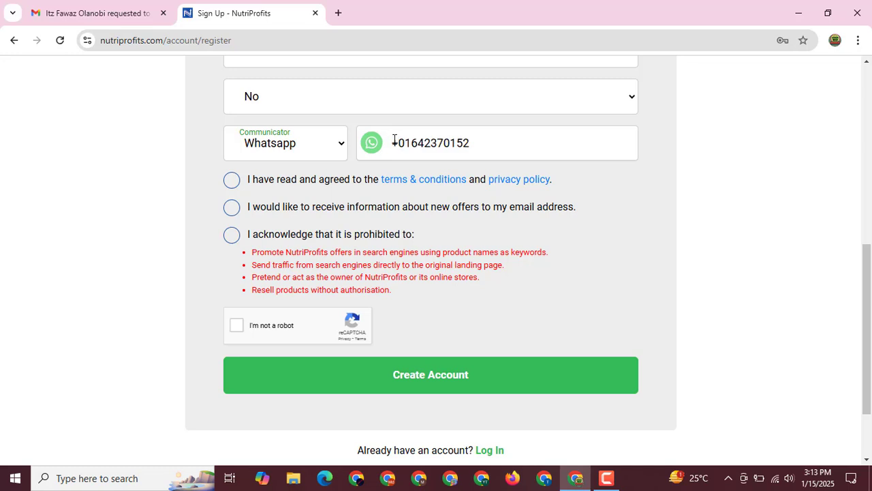
pyautogui.write('88')
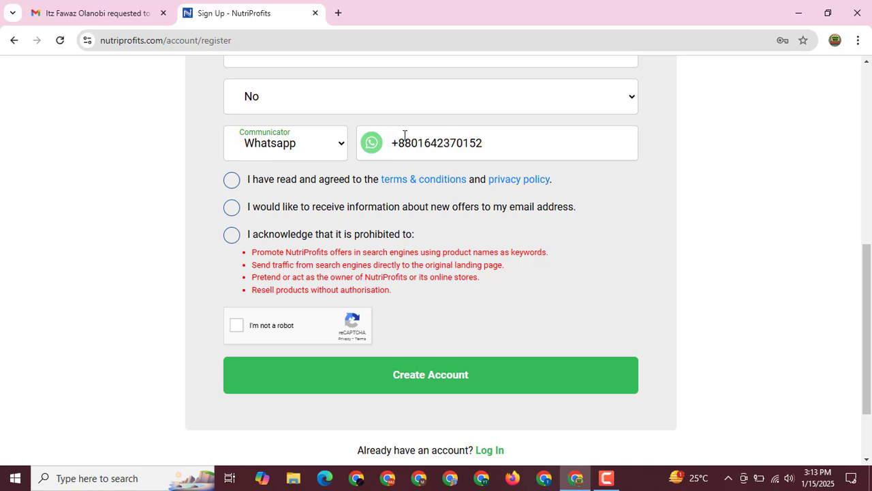
# - Tick the terms, new-offer e-mails and prohibited-practices options, then pass the reCAPTCHA
pyautogui.click(233, 184)
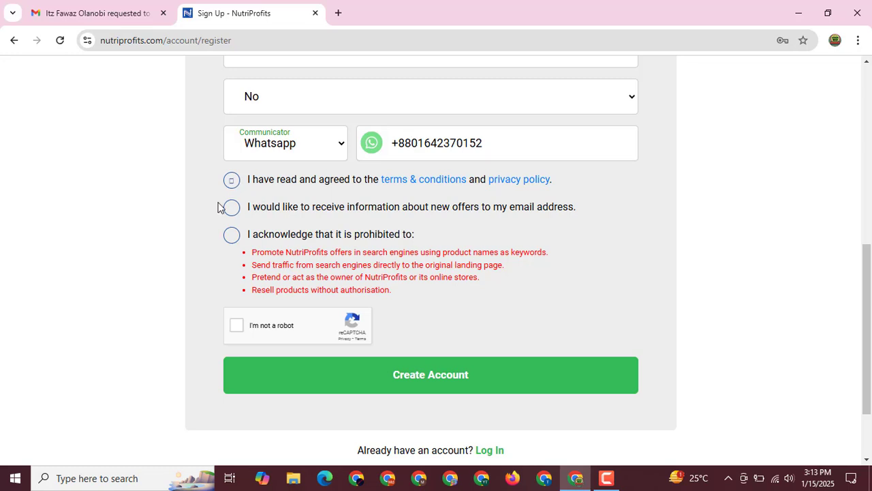
pyautogui.click(232, 213)
pyautogui.click(231, 240)
pyautogui.scroll(-1, 321, 179)
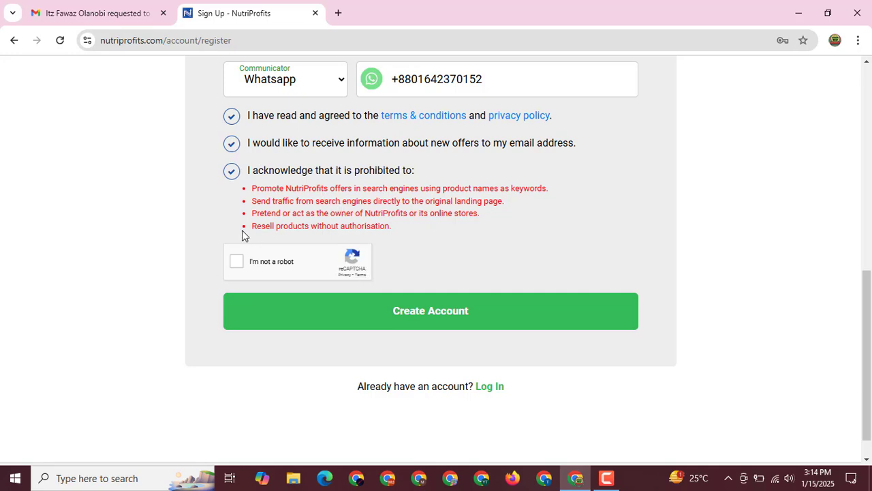
pyautogui.click(235, 264)
# - Submit the form to create the account and save the credentials in Chrome
pyautogui.click(420, 322)
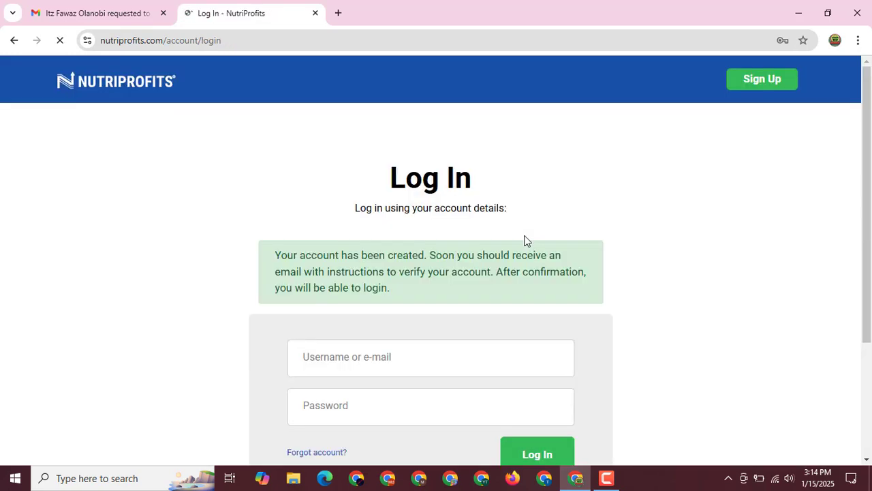
pyautogui.scroll(-1, 318, 253)
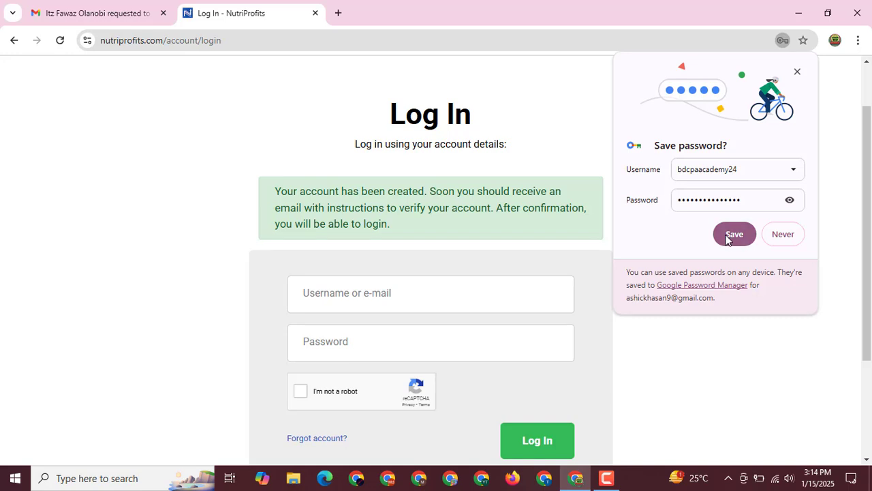
pyautogui.click(730, 235)
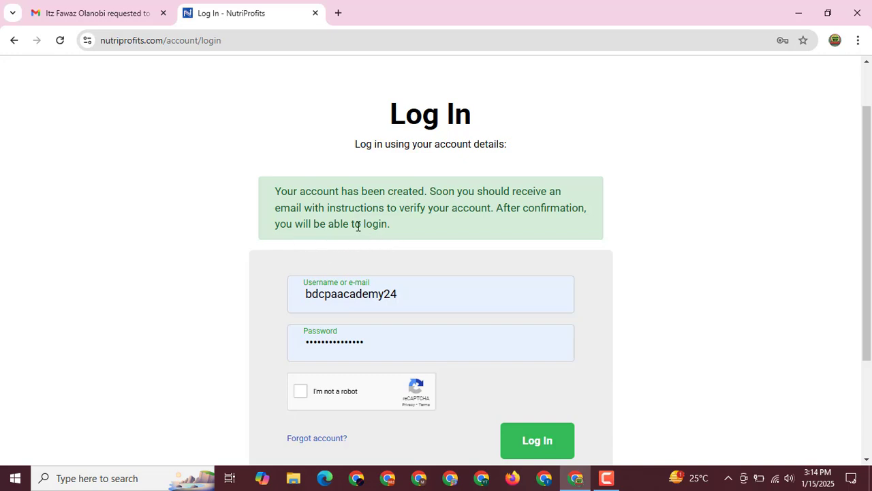
pyautogui.scroll(-2, 257, 230)
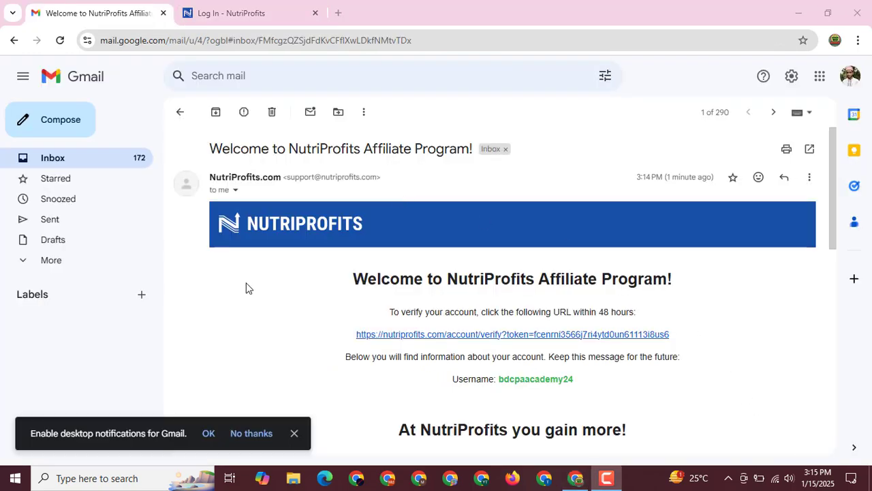
# - Scroll through the 'Welcome to NutriProfits Affiliate Program!' email in Gmail
pyautogui.scroll(-3, 281, 276)
pyautogui.scroll(3, 285, 275)
pyautogui.scroll(-3, 293, 269)
pyautogui.scroll(3, 284, 267)
# - Follow the verification link and log in with the autofilled credentials and reCAPTCHA
pyautogui.click(513, 334)
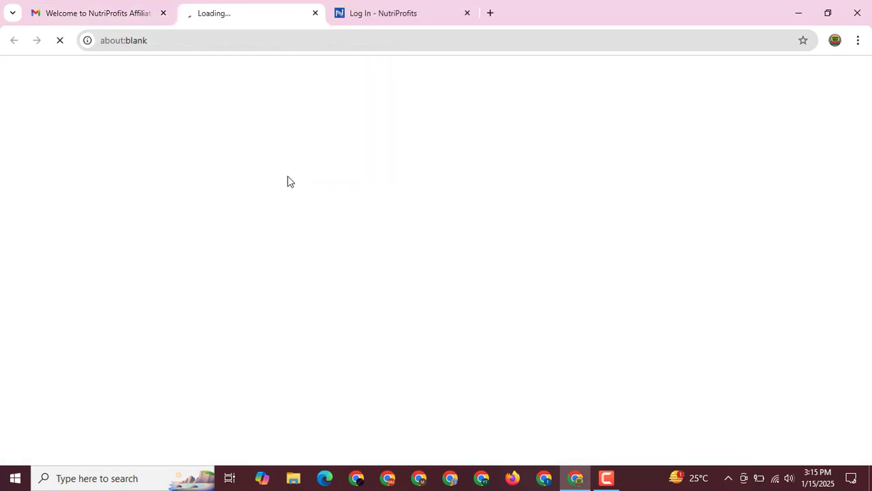
pyautogui.scroll(-2, 283, 182)
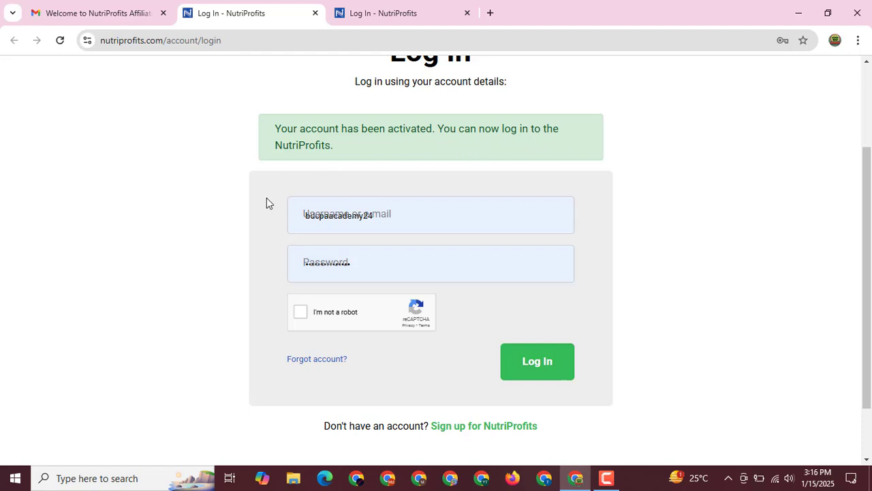
pyautogui.click(270, 217)
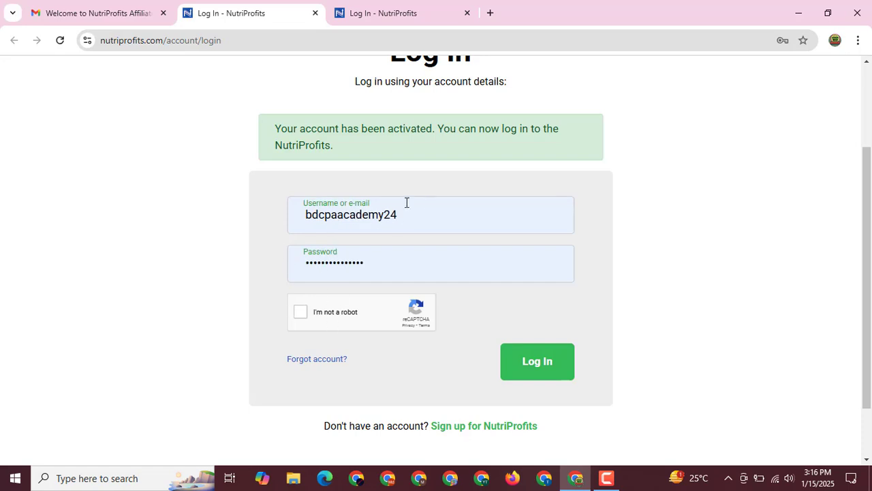
pyautogui.click(302, 315)
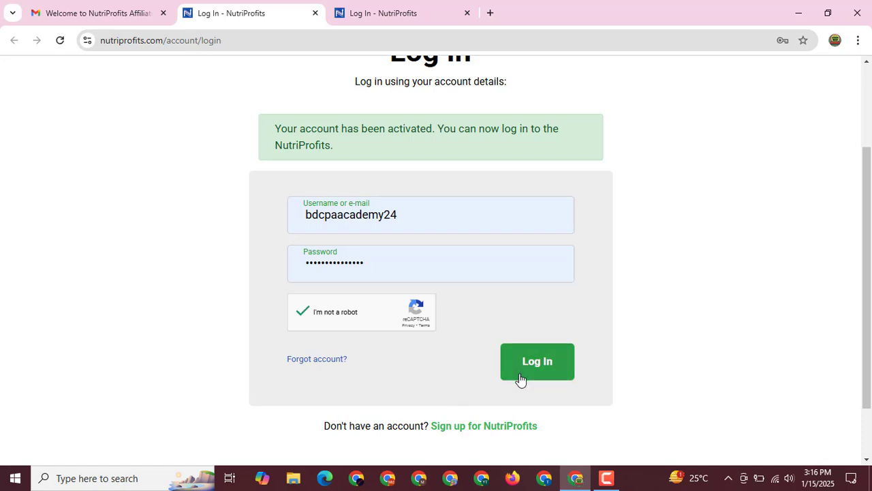
pyautogui.click(538, 361)
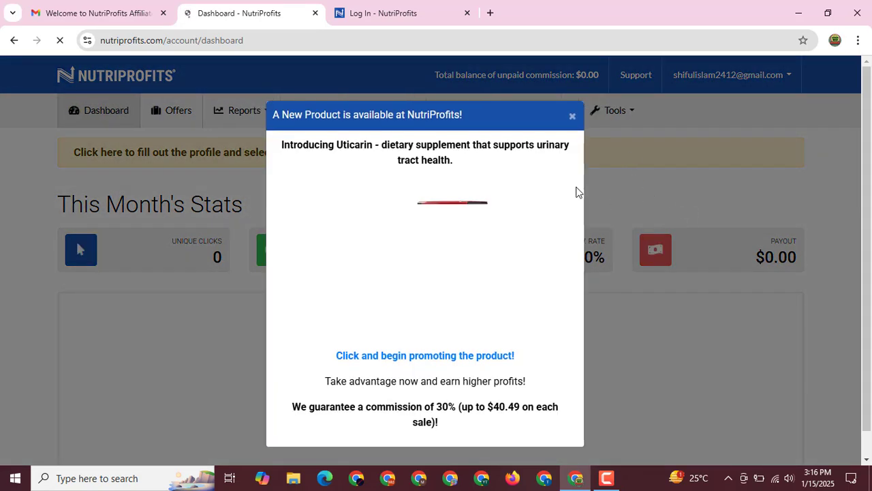
# - Dismiss the Uticarin popup and review the dashboard's monthly stats and latest offers
pyautogui.click(572, 116)
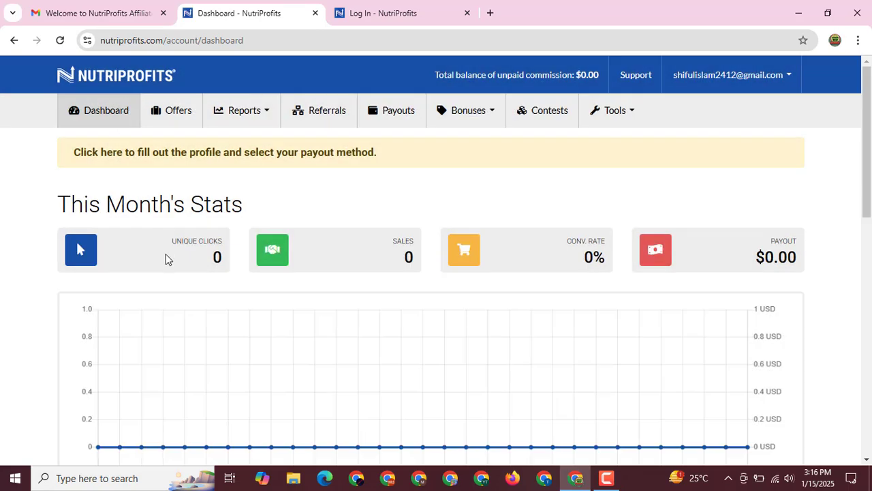
pyautogui.scroll(-4, 171, 280)
pyautogui.scroll(4, 171, 280)
pyautogui.scroll(-7, 379, 279)
pyautogui.scroll(5, 348, 272)
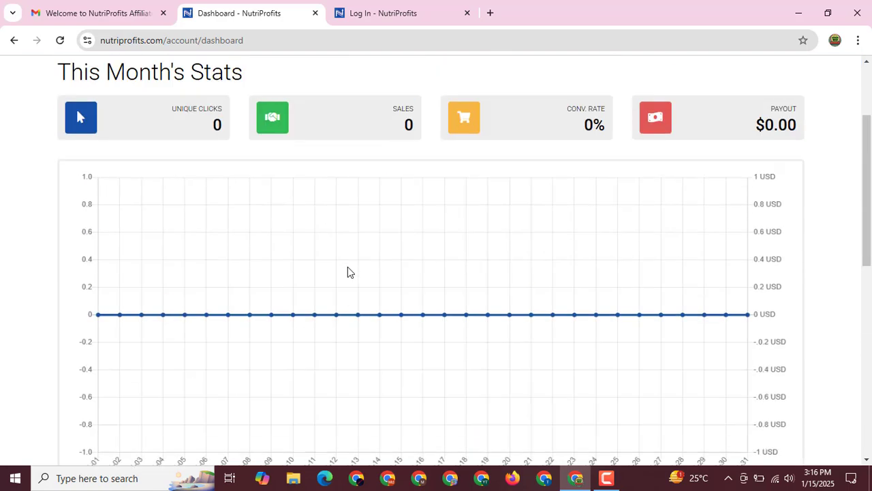
pyautogui.scroll(-7, 346, 270)
pyautogui.scroll(1, 311, 265)
pyautogui.scroll(1, 223, 216)
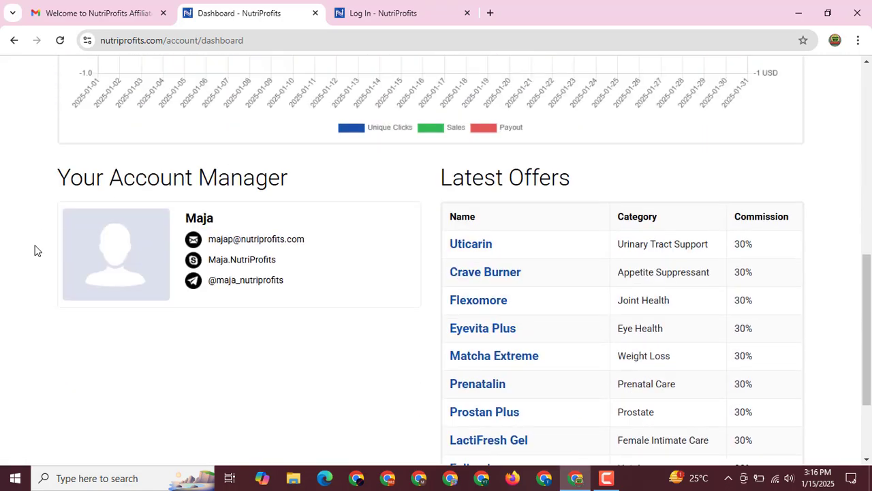
pyautogui.scroll(-2, 409, 259)
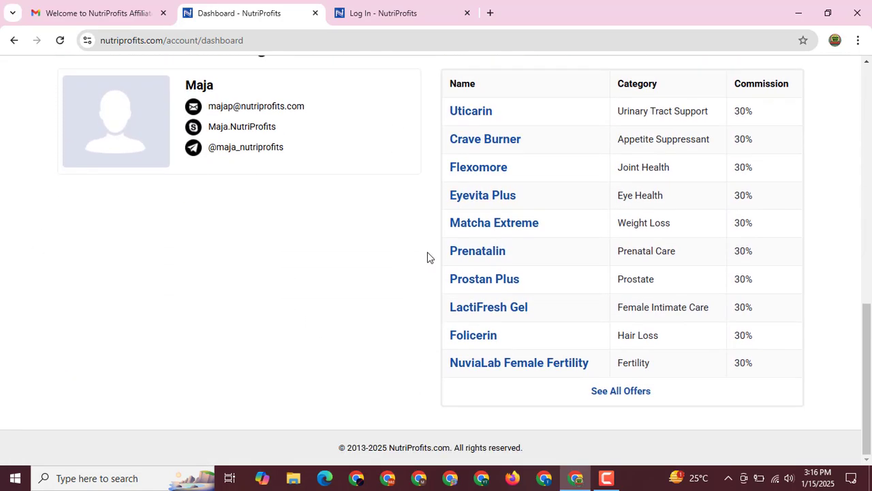
pyautogui.scroll(7, 380, 238)
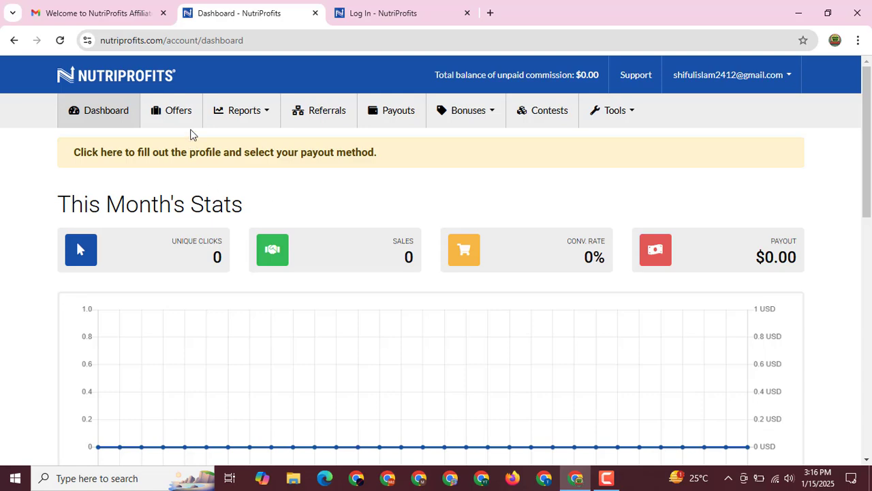
pyautogui.click(179, 122)
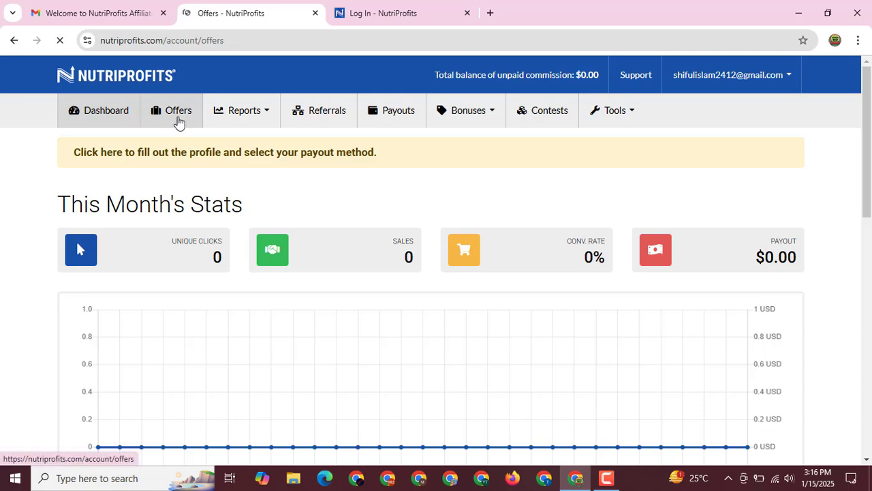
# - Scroll through the Offers table of products, categories, countries and commissions
pyautogui.scroll(-1, 190, 216)
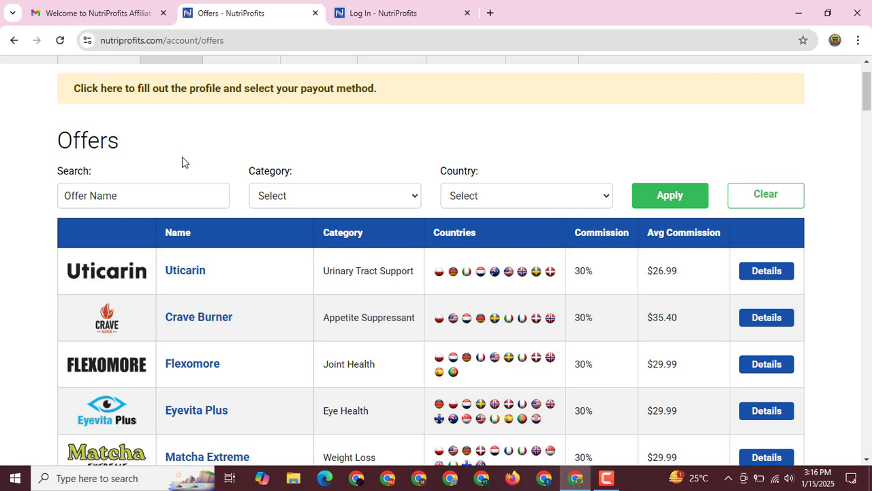
pyautogui.scroll(-2, 184, 173)
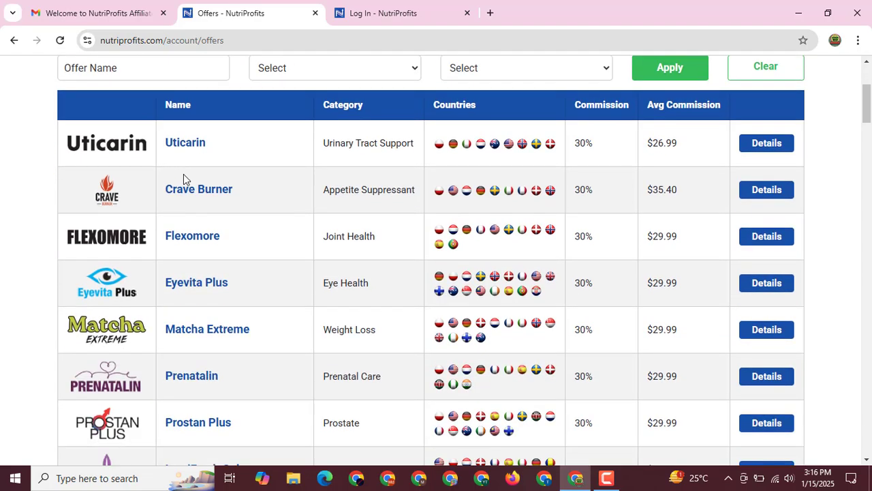
pyautogui.scroll(3, 91, 206)
pyautogui.scroll(-8, 244, 263)
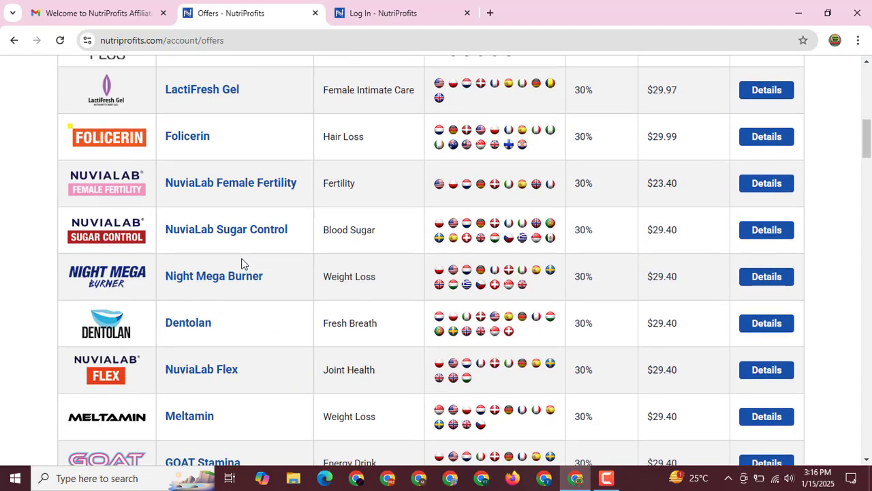
pyautogui.scroll(8, 242, 263)
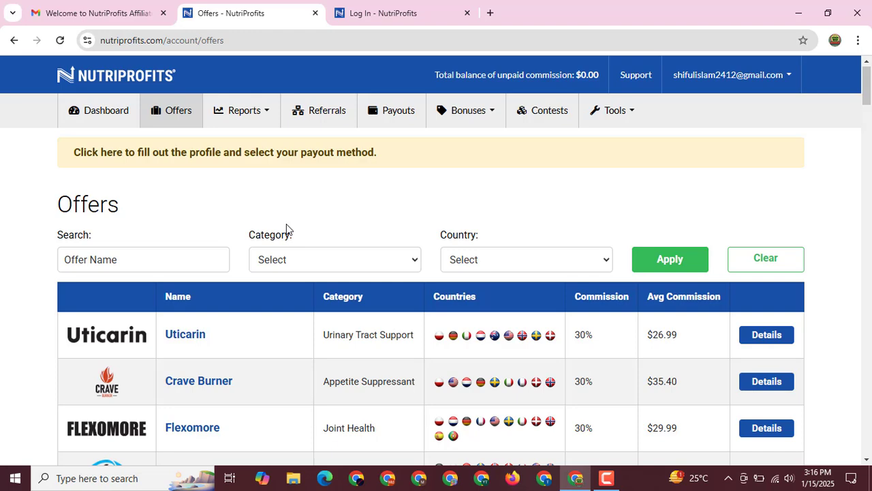
pyautogui.scroll(-1, 277, 228)
pyautogui.scroll(1, 297, 300)
pyautogui.scroll(-4, 196, 257)
pyautogui.scroll(4, 188, 246)
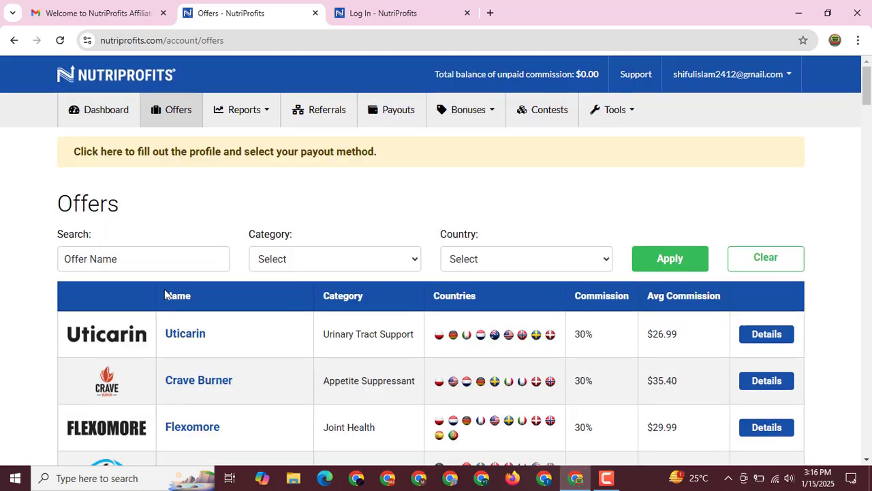
pyautogui.scroll(-5, 357, 278)
pyautogui.scroll(2, 414, 220)
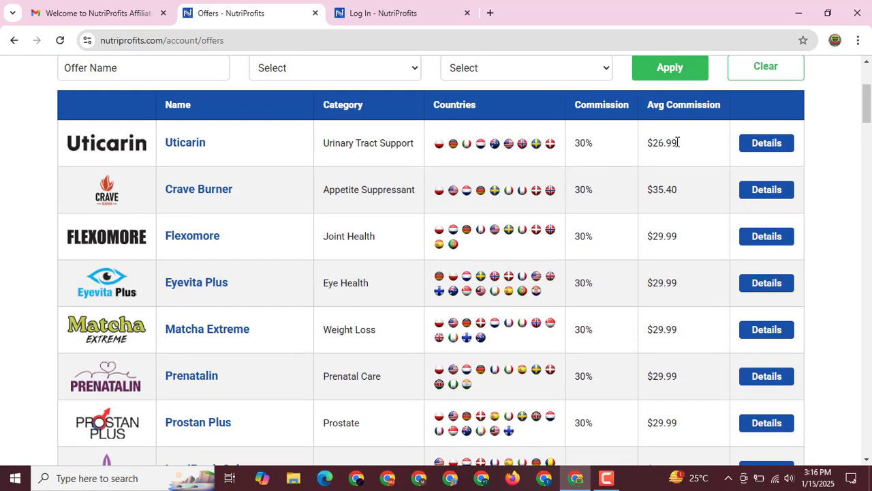
# - Highlight the average commission figures for Uticarin and Crave Burner, then review the list
pyautogui.moveTo(648, 143); pyautogui.dragTo(677, 144)
pyautogui.moveTo(644, 191); pyautogui.dragTo(672, 190)
pyautogui.scroll(-6, 599, 238)
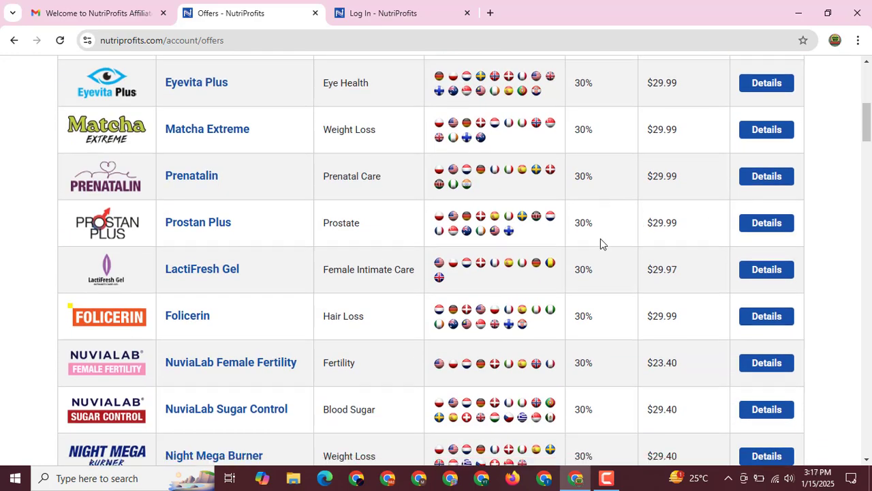
pyautogui.scroll(-9, 600, 243)
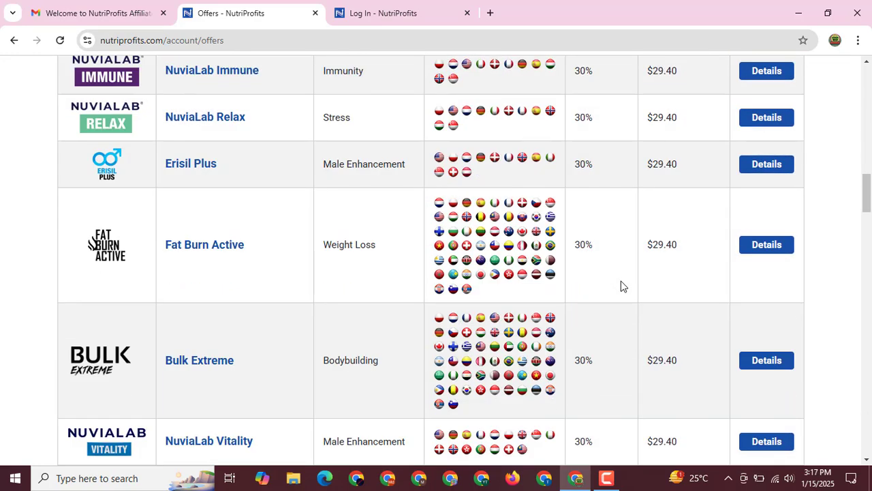
pyautogui.scroll(-5, 572, 277)
pyautogui.scroll(-4, 629, 297)
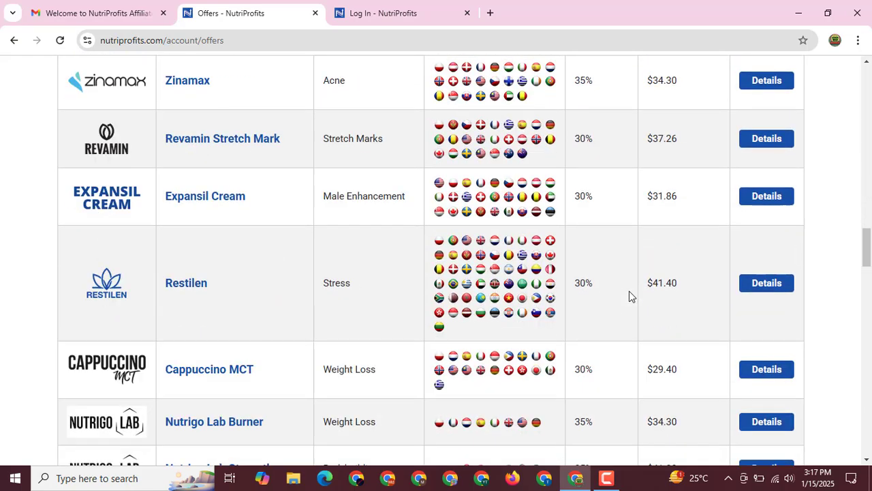
pyautogui.scroll(15, 619, 313)
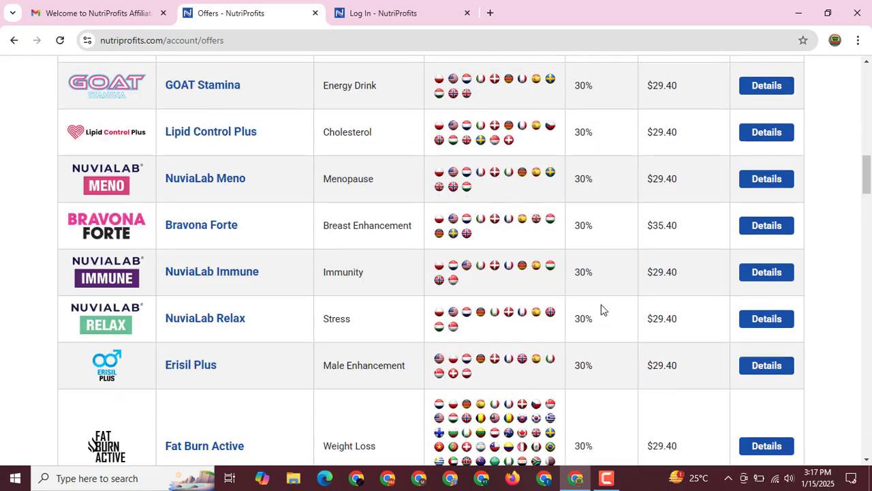
pyautogui.scroll(5, 466, 273)
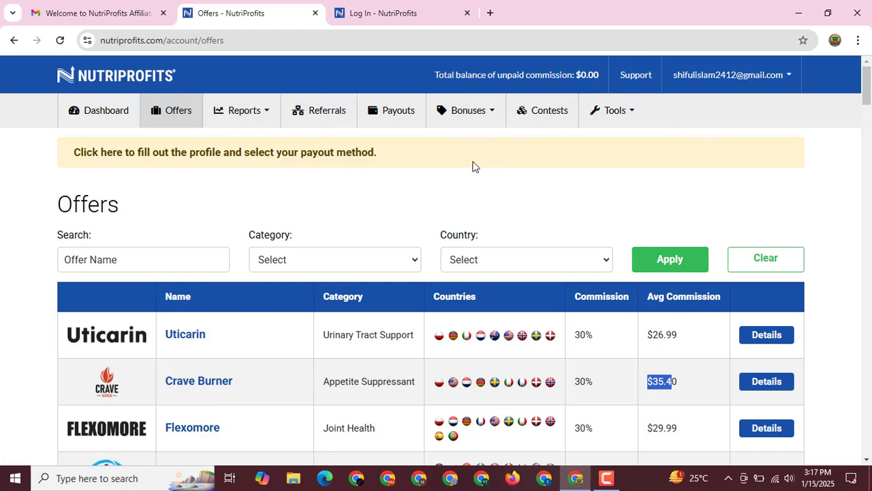
pyautogui.scroll(-4, 473, 168)
pyautogui.scroll(4, 475, 167)
# - Go to Payout Settings from the account menu and set the payout method to Payoneer
pyautogui.click(692, 84)
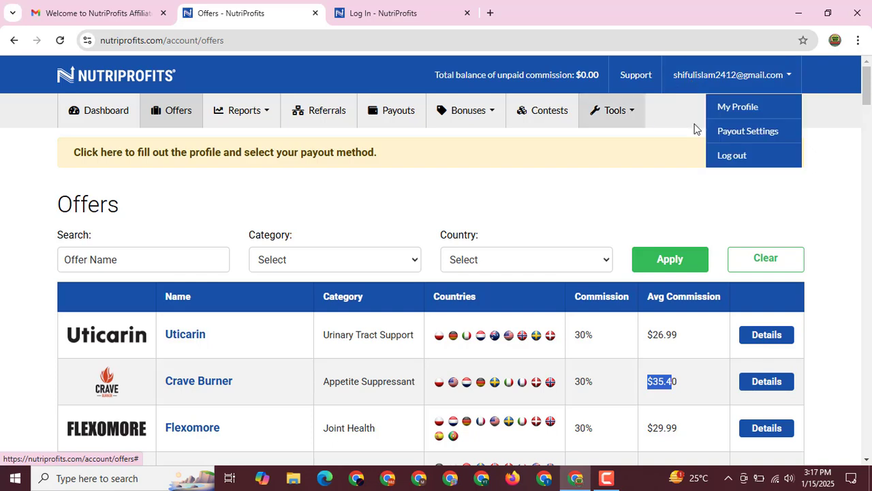
pyautogui.click(748, 132)
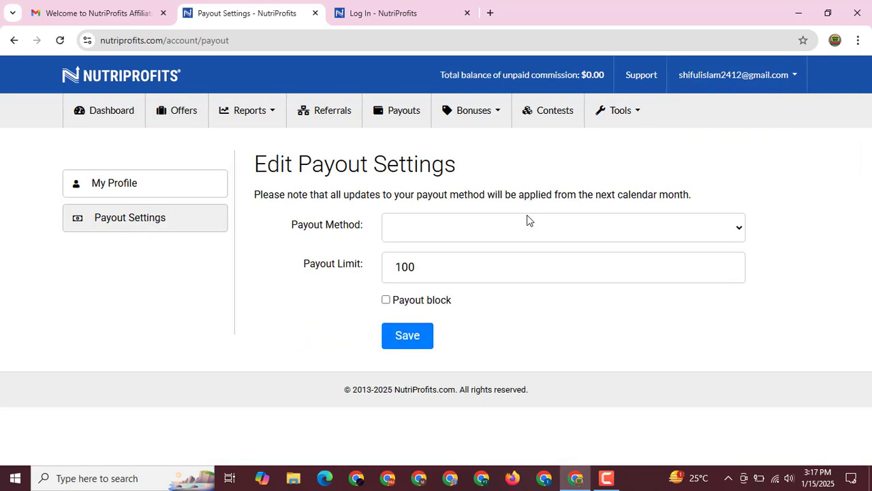
pyautogui.click(435, 236)
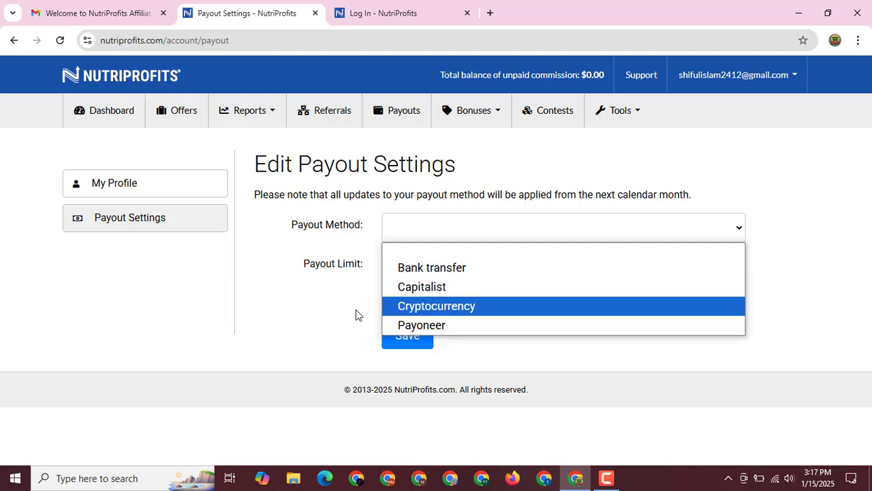
pyautogui.press('Down')
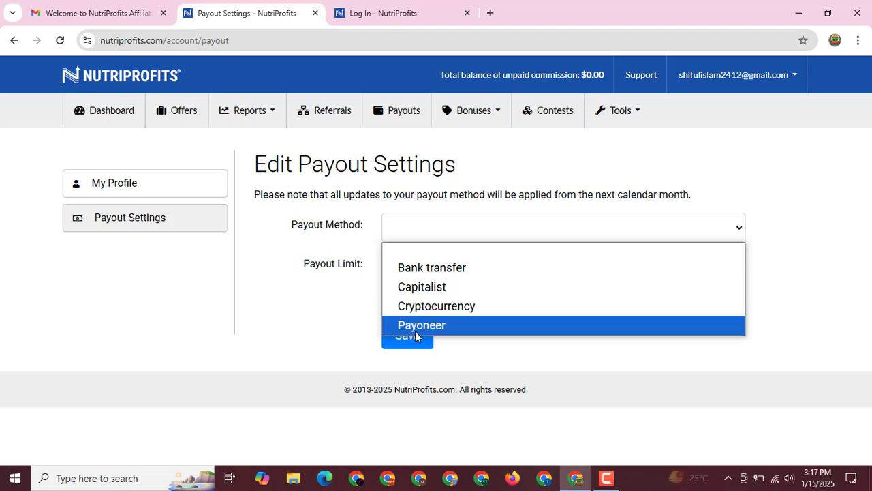
pyautogui.press('Return')
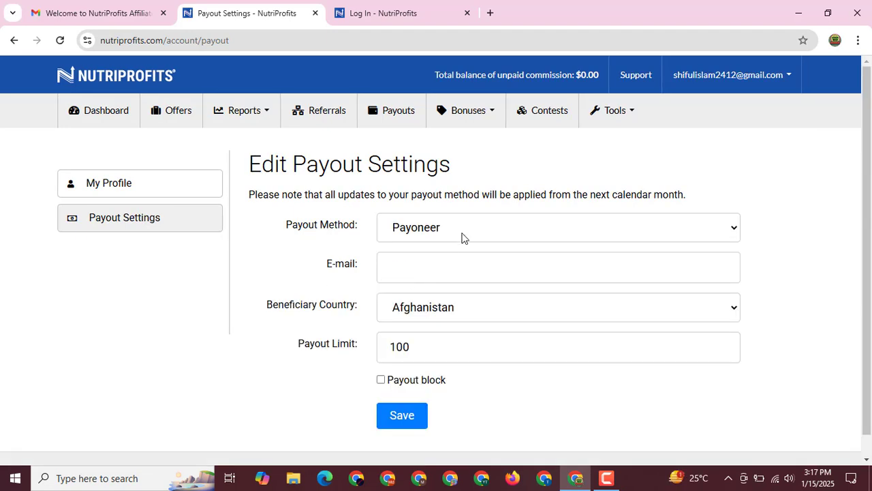
# - Change the payout method to Cryptocurrency, keeping Bitcoin as the currency
pyautogui.click(461, 236)
pyautogui.click(430, 308)
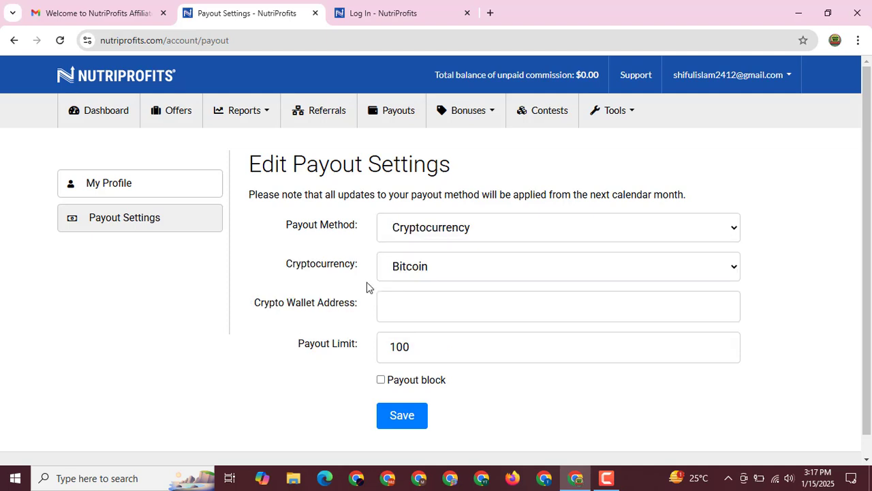
pyautogui.click(442, 270)
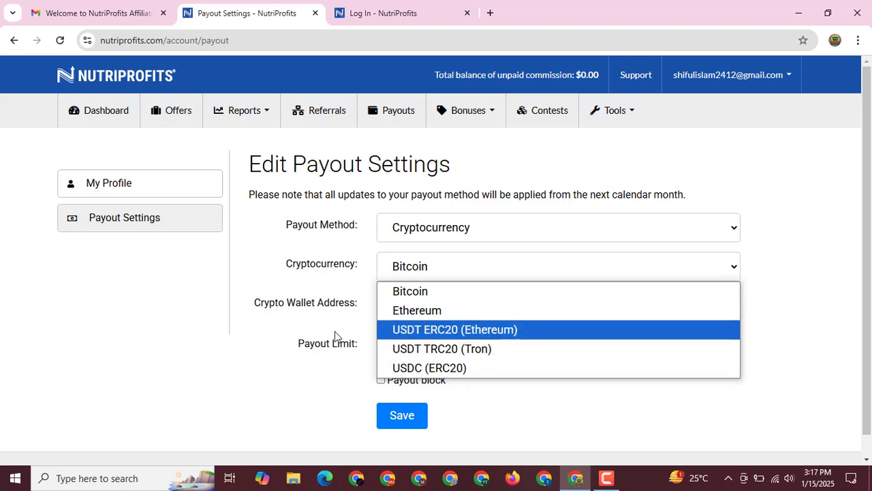
pyautogui.click(237, 339)
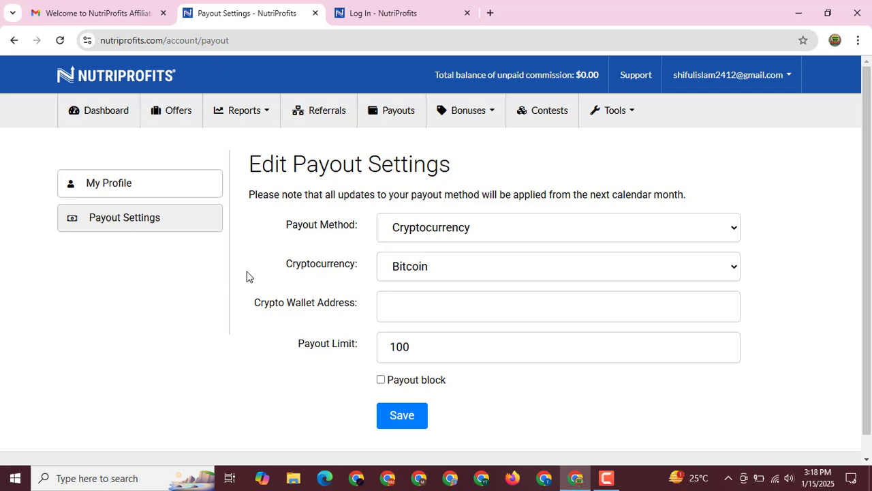
# - Try Payoneer and Cryptocurrency as payout methods, then settle on Capitalist
pyautogui.scroll(-1, 315, 265)
pyautogui.scroll(1, 354, 270)
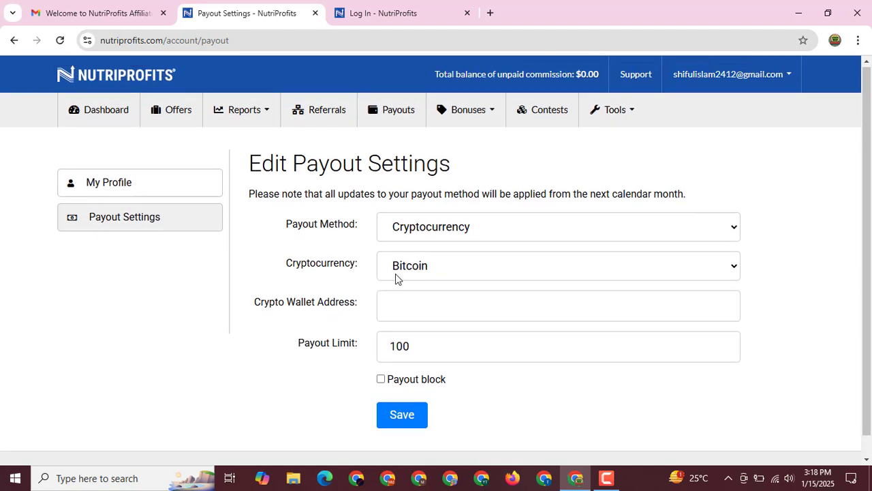
pyautogui.click(514, 222)
pyautogui.click(513, 163)
pyautogui.click(467, 235)
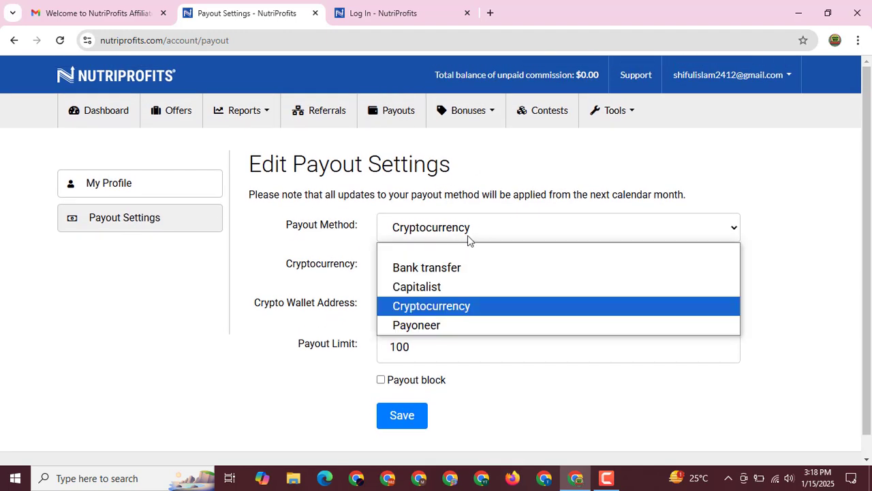
pyautogui.click(439, 327)
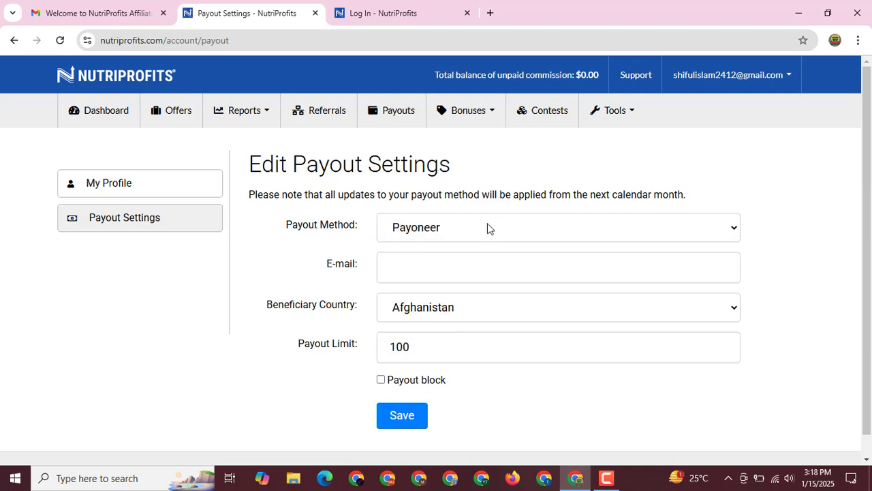
pyautogui.click(483, 226)
pyautogui.click(443, 306)
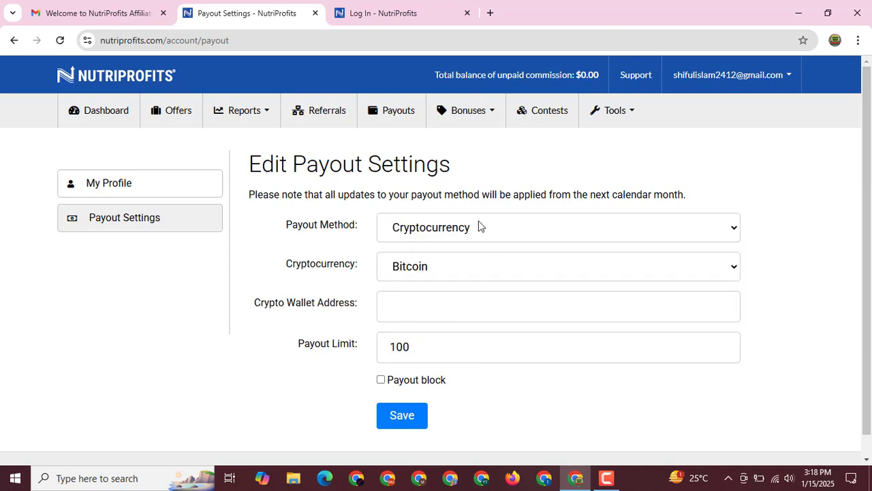
pyautogui.click(538, 232)
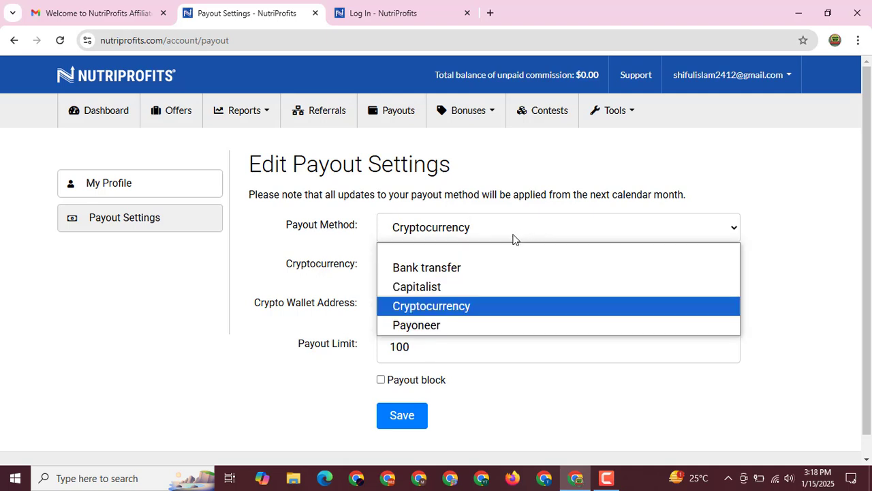
pyautogui.click(476, 292)
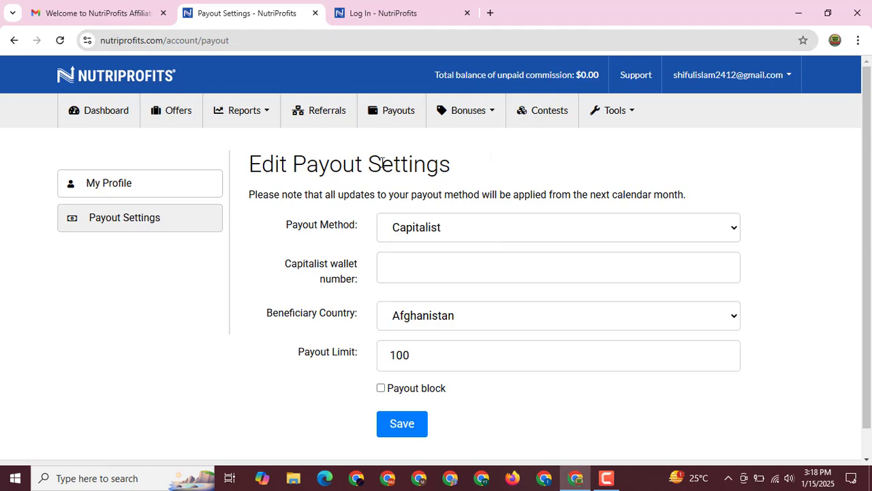
# - Return to the Offers list showing Uticarin, Crave Burner and Flexomore at 30% commission
pyautogui.click(184, 116)
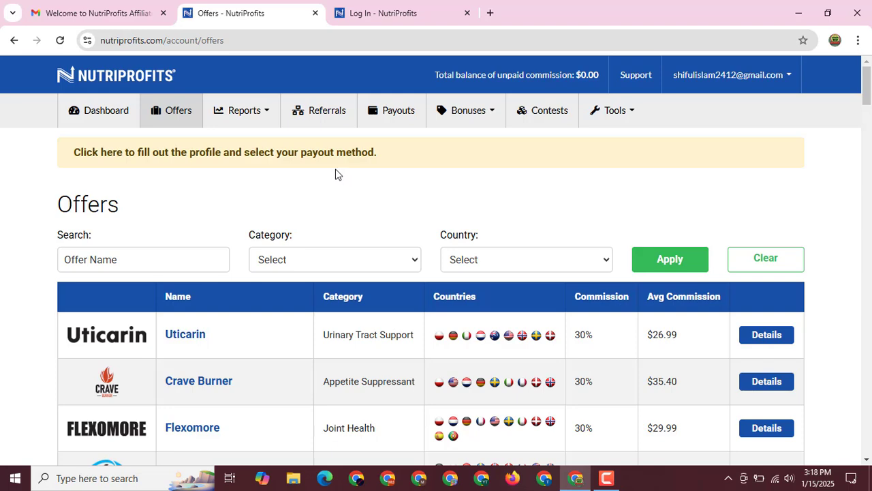
pyautogui.scroll(-5, 314, 233)
pyautogui.scroll(5, 313, 234)
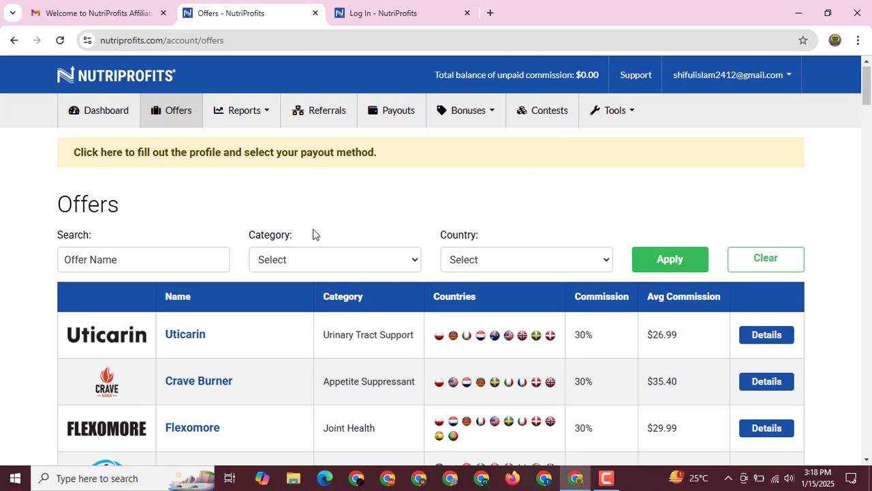